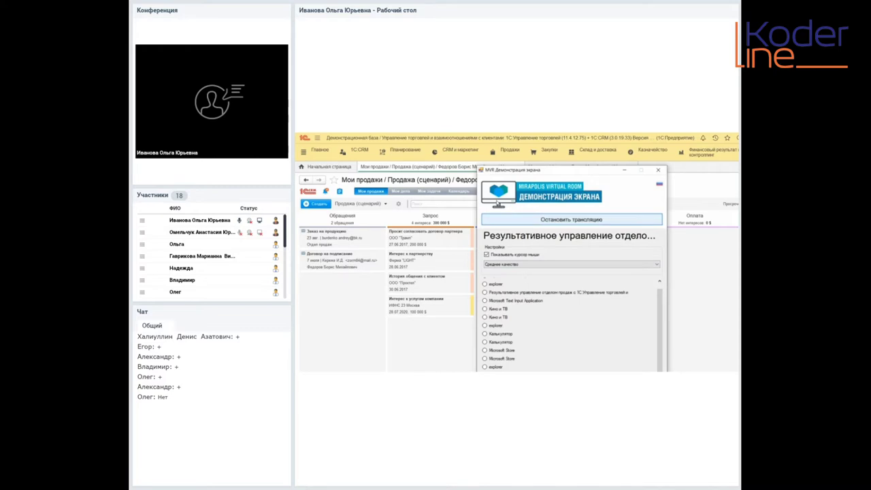
Open the card of the client База "Продукты" from the 1С:CRM client list and bring up its field settings
{"action": "left_click", "coordinate": [624, 169]}
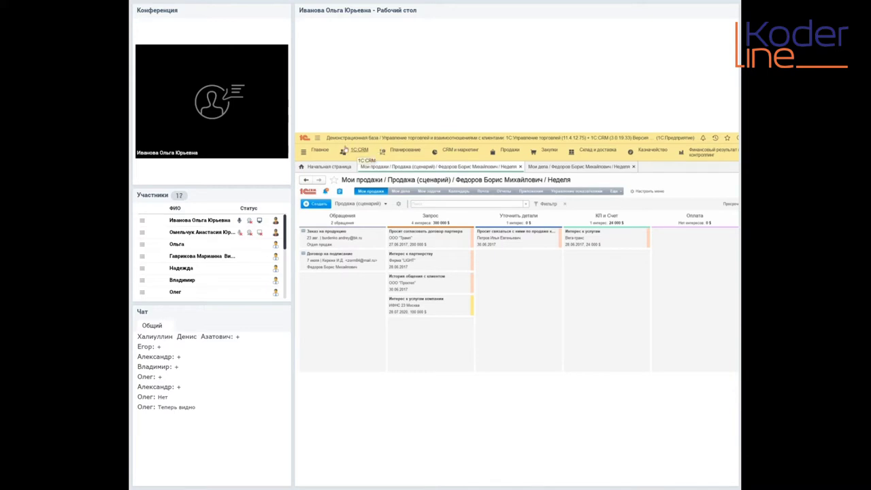
{"action": "left_click", "coordinate": [346, 149]}
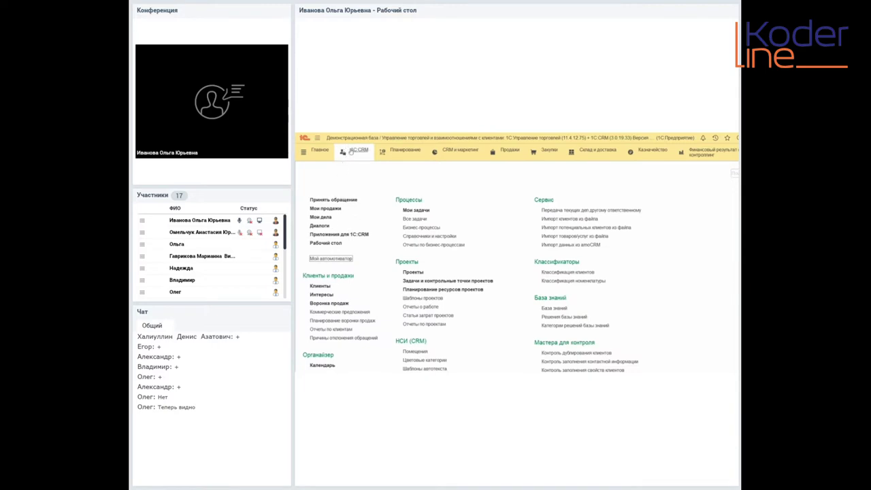
{"action": "left_click", "coordinate": [314, 256]}
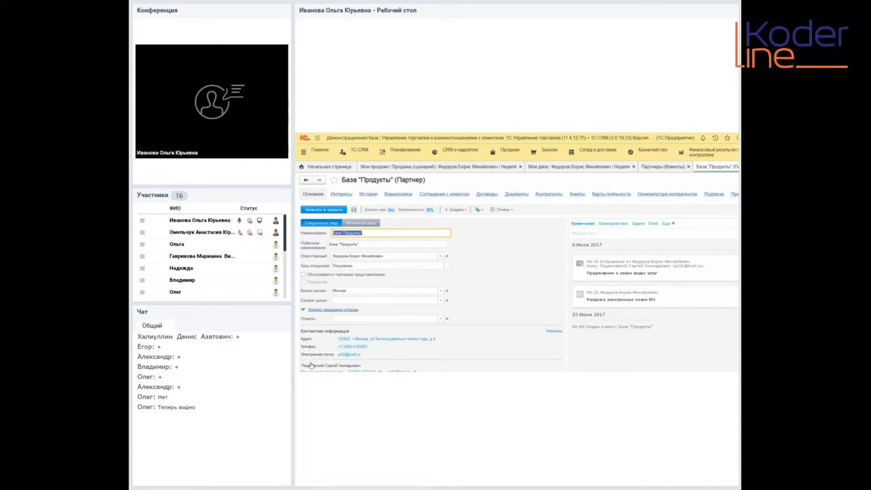
{"action": "scroll", "coordinate": [378, 326], "scroll_direction": "down", "scroll_amount": 5}
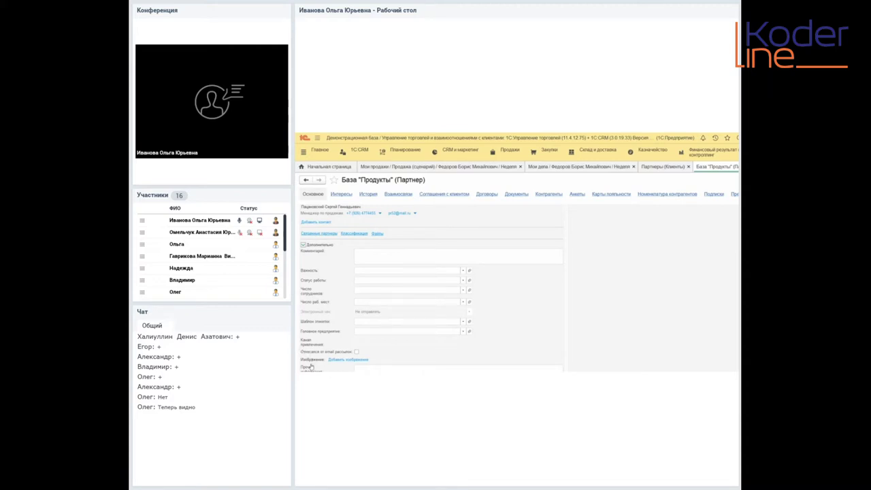
{"action": "left_click", "coordinate": [302, 245]}
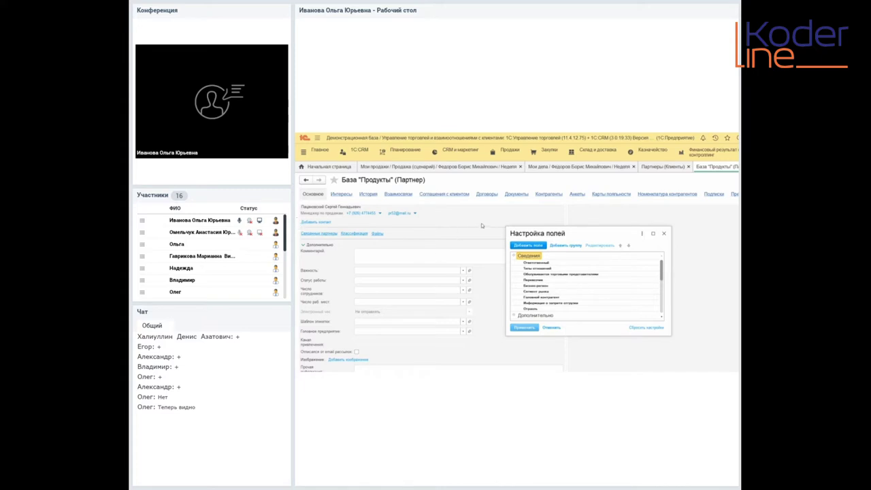
{"action": "left_click", "coordinate": [528, 245]}
{"action": "type", "text": "з"}
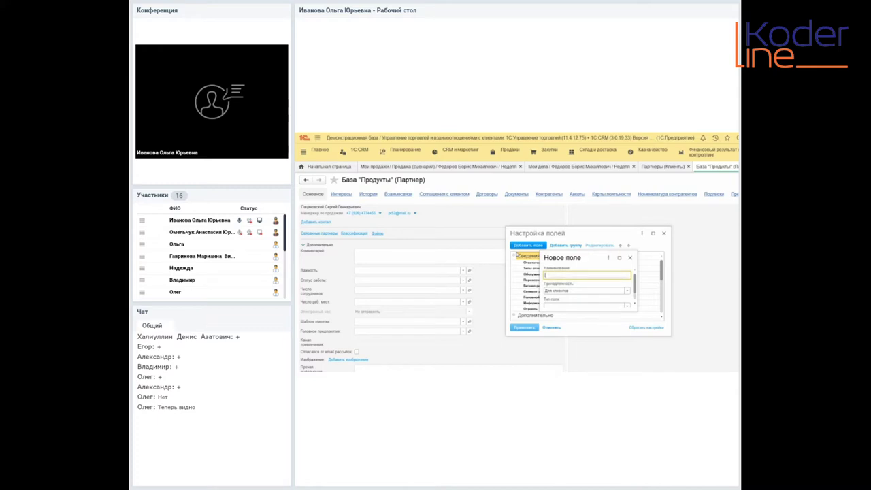
{"action": "key", "text": "Escape"}
Add a new field group named "Кодерлайн" to the client card's field settings
{"action": "left_click", "coordinate": [565, 245]}
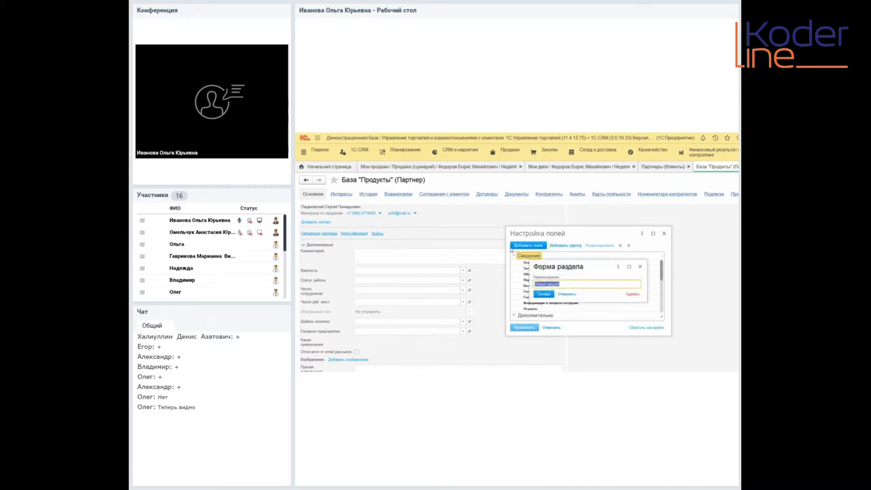
{"action": "type", "text": "Ко"}
{"action": "type", "text": "рзина"}
{"action": "key", "text": "Return"}
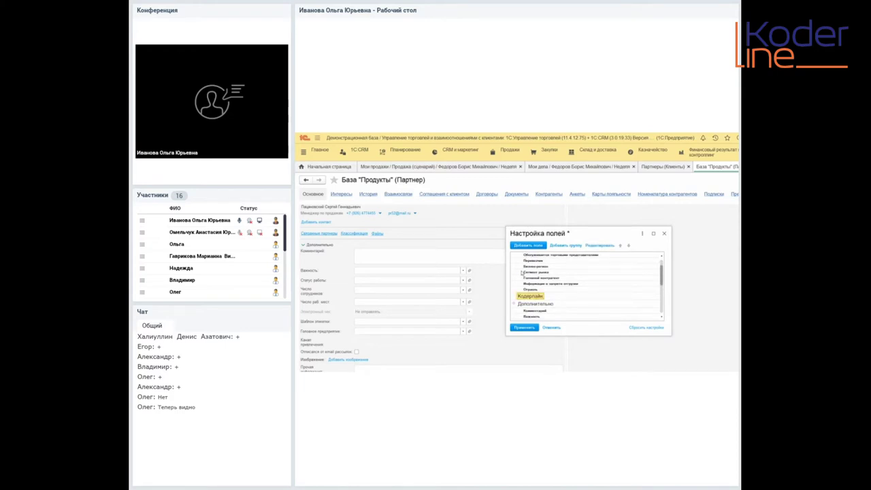
Start a new client card field named "Vip - клиент" with its affiliation kept as Для клиентов
{"action": "left_click", "coordinate": [526, 245]}
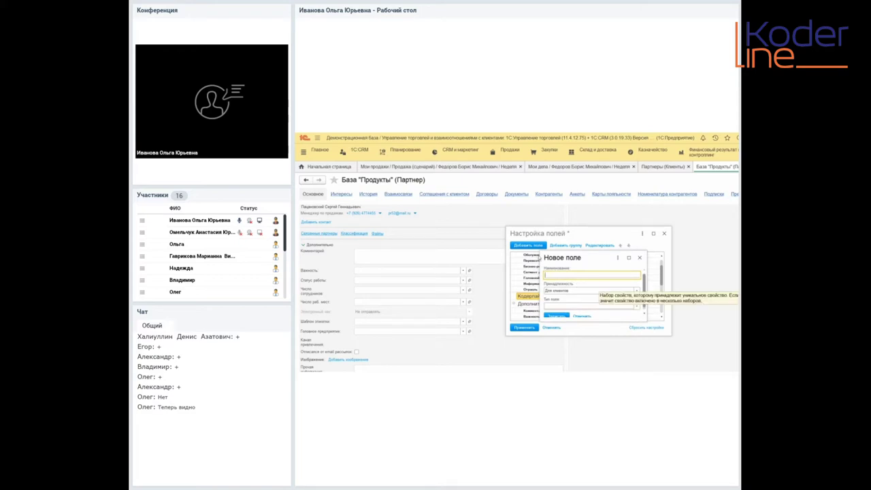
{"action": "type", "text": "Ур"}
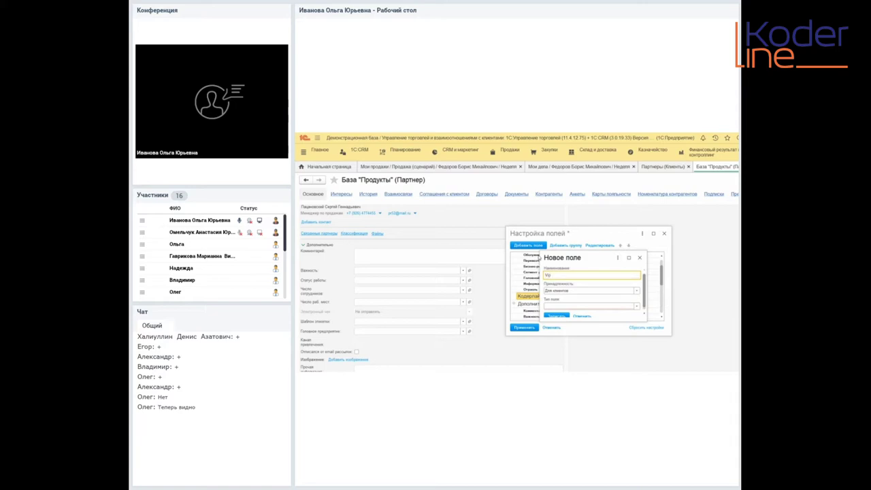
{"action": "type", "text": "ip - клиент"}
{"action": "key", "text": "BackSpace"}
{"action": "key", "text": "BackSpace"}
{"action": "key", "text": "BackSpace"}
{"action": "key", "text": "BackSpace"}
{"action": "type", "text": "клиент"}
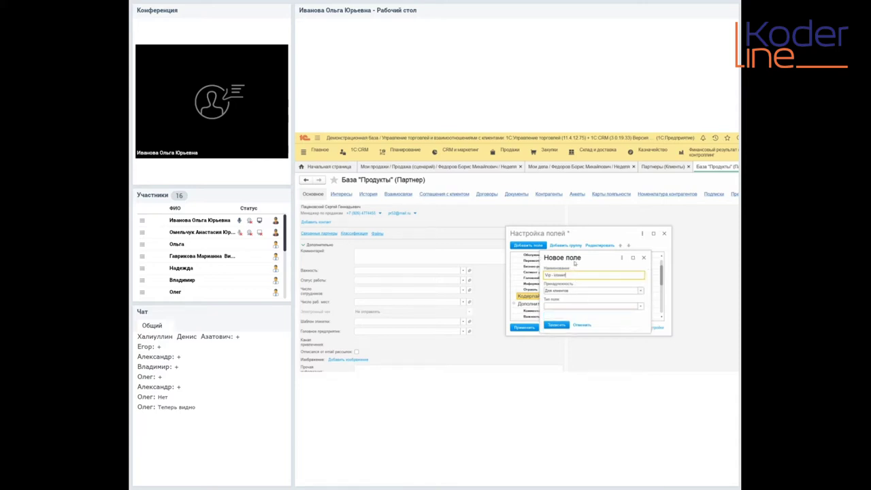
{"action": "key", "text": "Tab"}
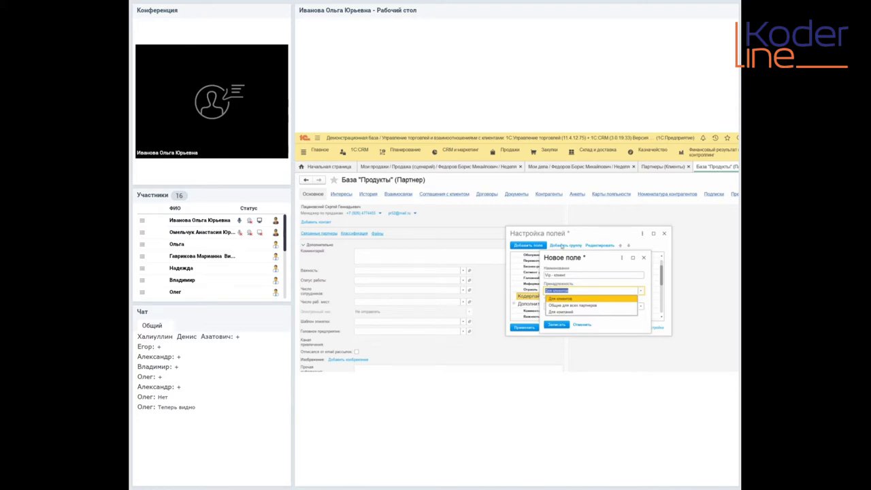
{"action": "left_click", "coordinate": [557, 256]}
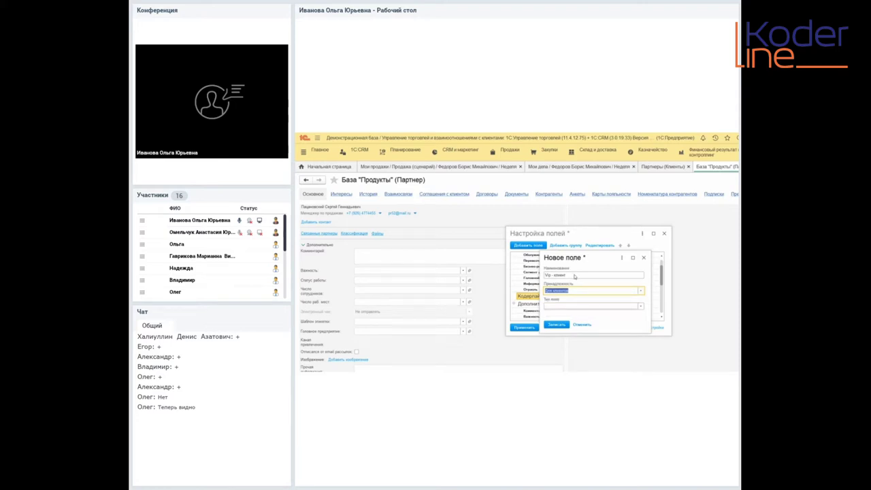
Set the new field's type to Флаг and save the field
{"action": "key", "text": "Tab"}
{"action": "key", "text": "F4"}
{"action": "key", "text": "Down"}
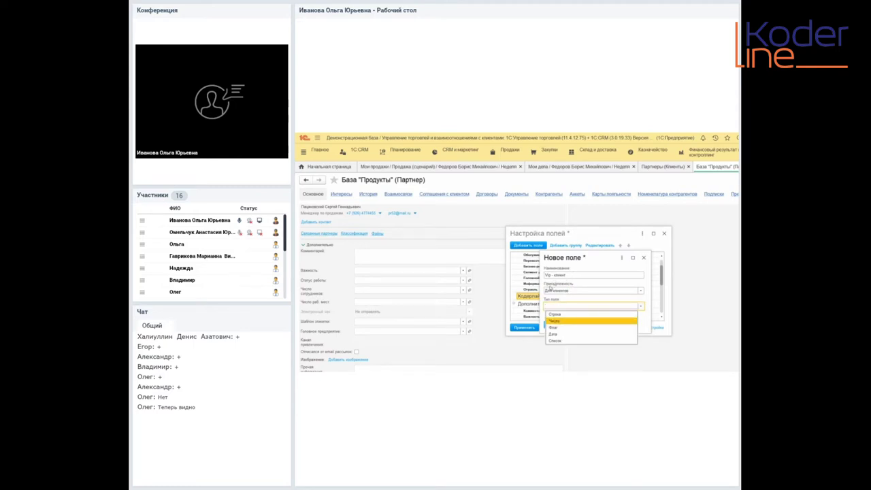
{"action": "key", "text": "Up"}
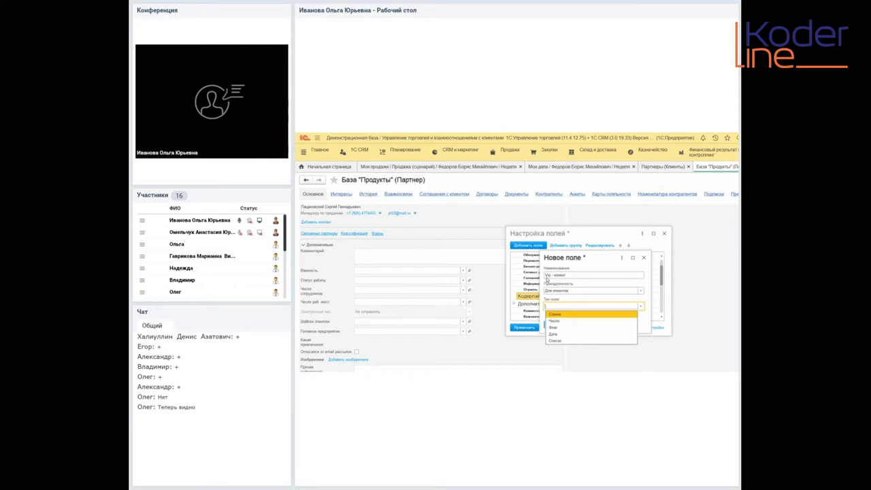
{"action": "key", "text": "Down"}
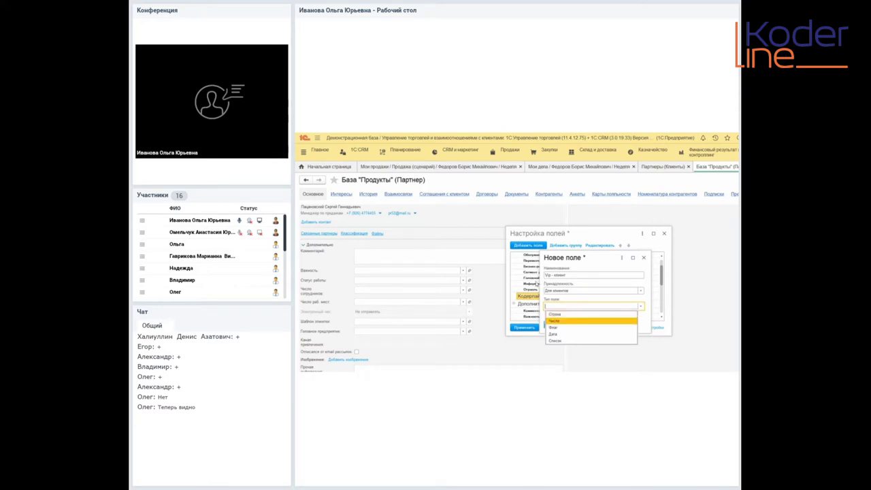
{"action": "key", "text": "Down"}
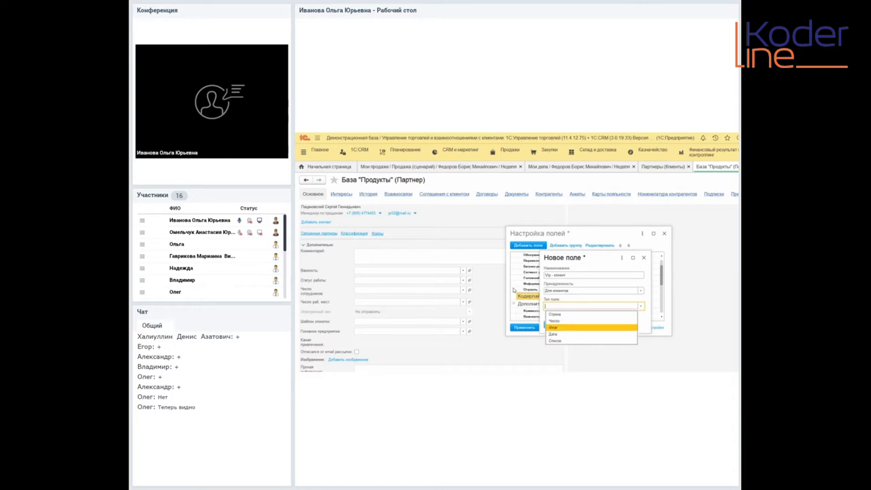
{"action": "key", "text": "Down"}
{"action": "key", "text": "Down"}
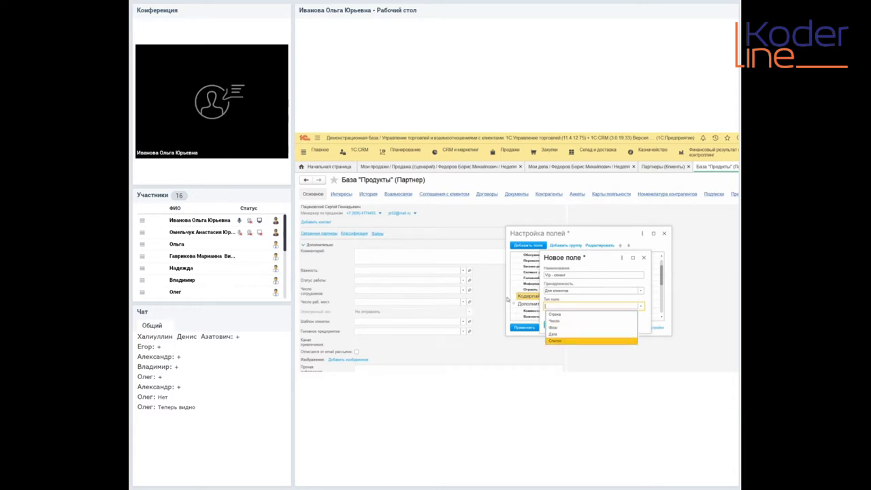
{"action": "key", "text": "Up"}
{"action": "key", "text": "Up"}
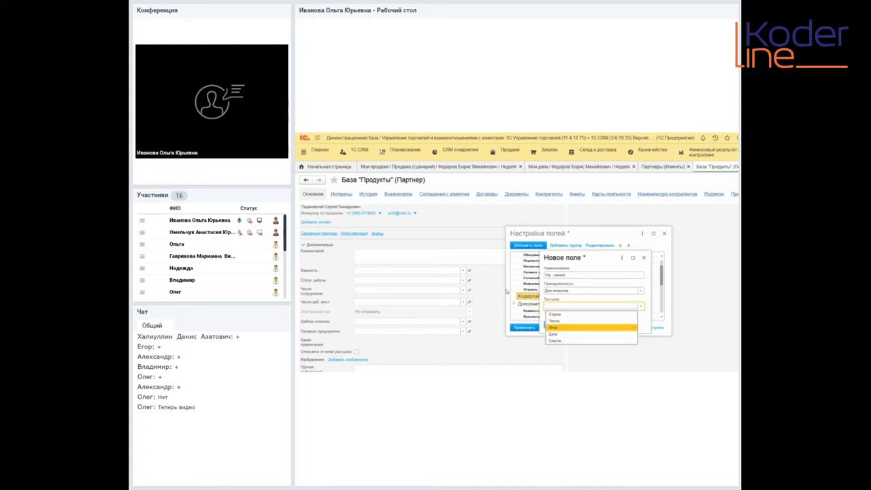
{"action": "key", "text": "Return"}
{"action": "key", "text": "Tab"}
{"action": "key", "text": "Return"}
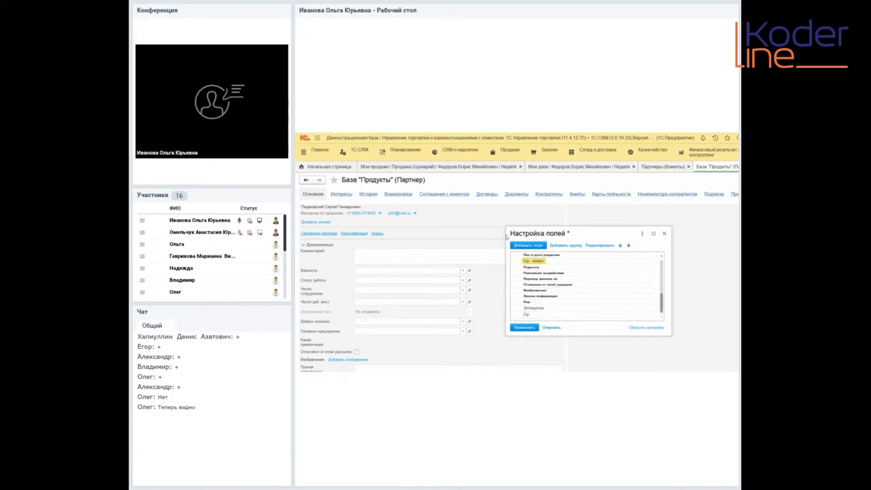
Move the "Vip - клиент" field up into the Кодерлайн group and apply the field settings
{"action": "key", "text": "ctrl+shift+Up"}
{"action": "key", "text": "ctrl+shift+Up"}
{"action": "key", "text": "ctrl+shift+Up"}
{"action": "key", "text": "ctrl+shift+Up"}
{"action": "key", "text": "ctrl+shift+Up"}
{"action": "key", "text": "ctrl+shift+Up"}
{"action": "key", "text": "ctrl+shift+Up"}
{"action": "key", "text": "ctrl+shift+Up"}
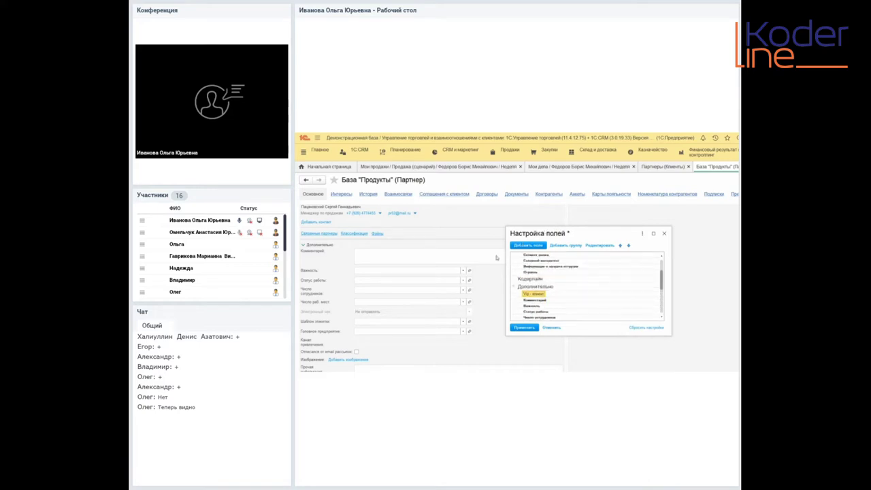
{"action": "key", "text": "ctrl+shift+Up"}
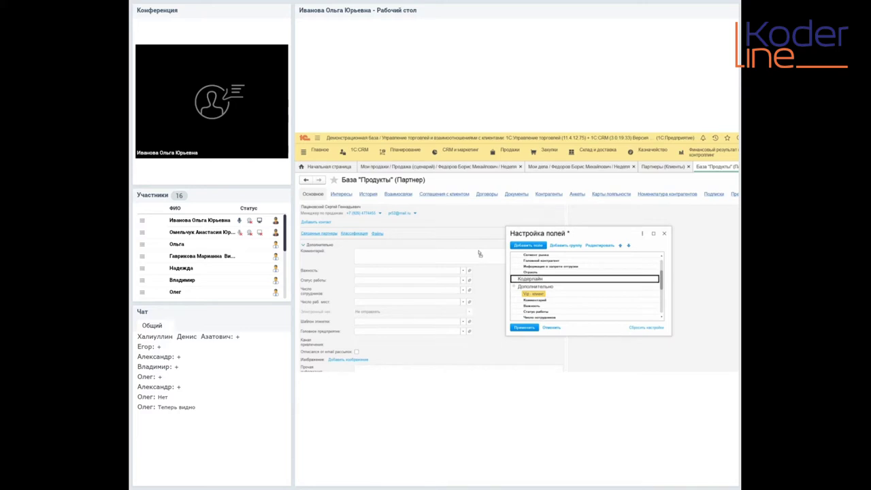
{"action": "key", "text": "ctrl+shift+Up"}
{"action": "key", "text": "Down"}
{"action": "key", "text": "Down"}
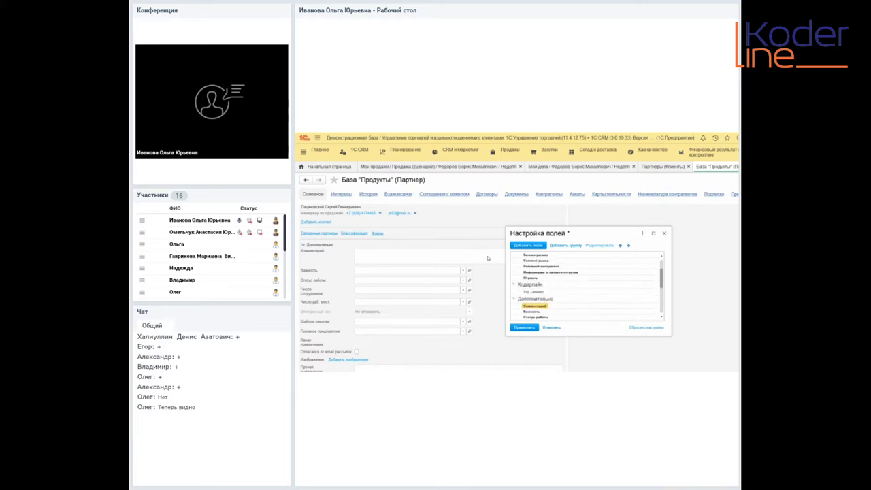
{"action": "key", "text": "ctrl+Return"}
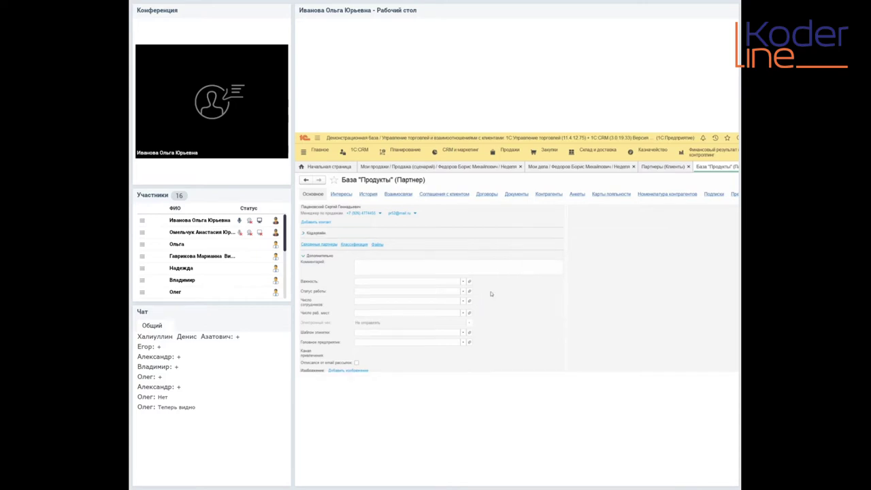
{"action": "scroll", "coordinate": [336, 327], "scroll_direction": "down", "scroll_amount": 1}
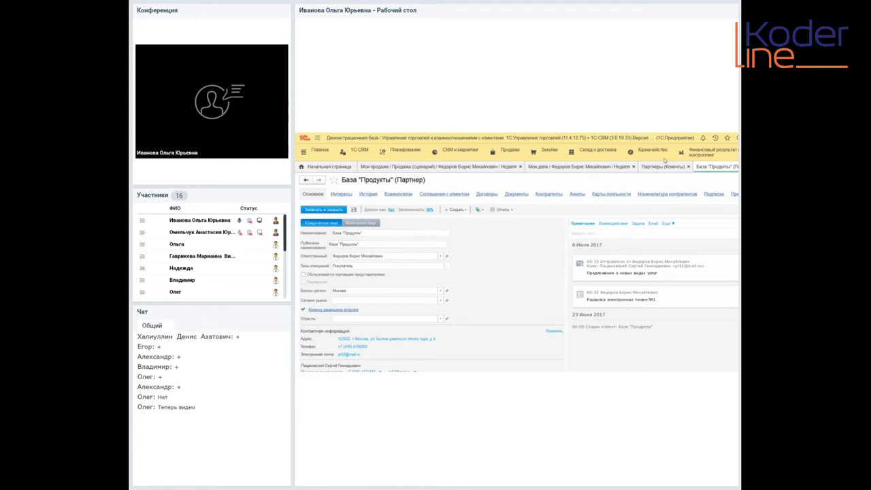
Return to the client list and select База "Продукты", the three clients directly below it and the private-person client in Пермь
{"action": "left_click", "coordinate": [664, 166]}
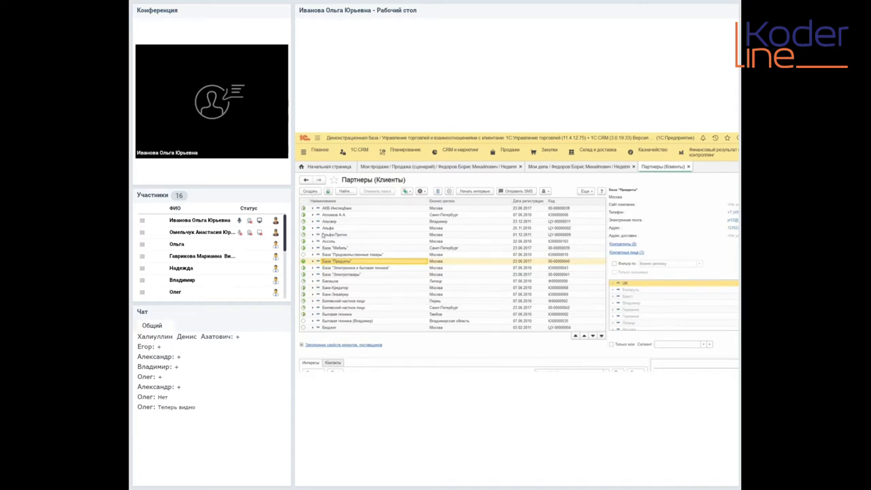
{"action": "key", "text": "Up"}
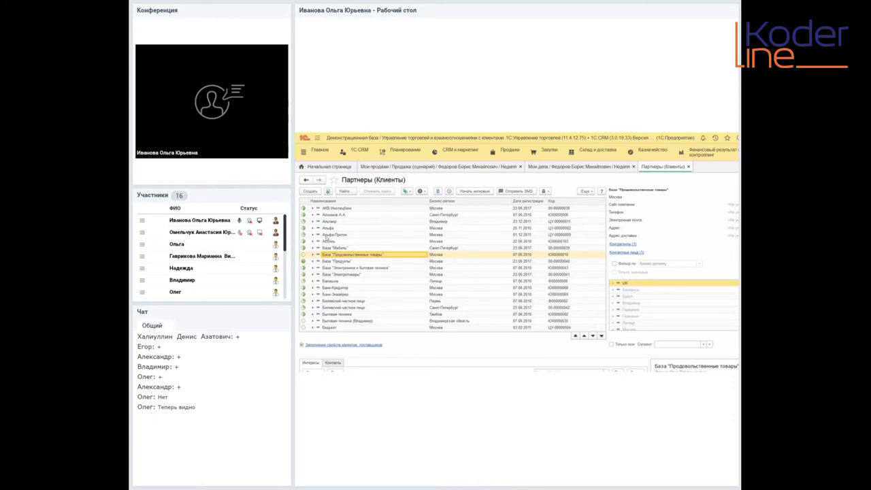
{"action": "key", "text": "Down"}
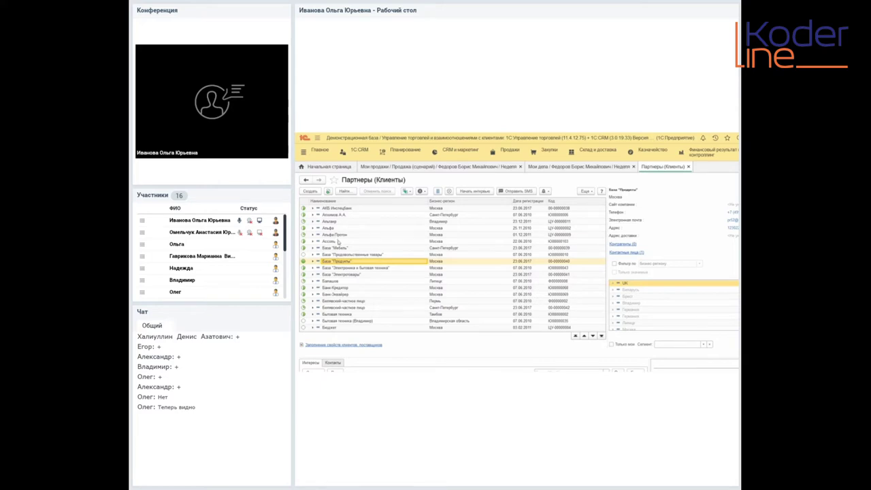
{"action": "key", "text": "shift+Down"}
{"action": "key", "text": "shift+Down"}
{"action": "key", "text": "shift+Down"}
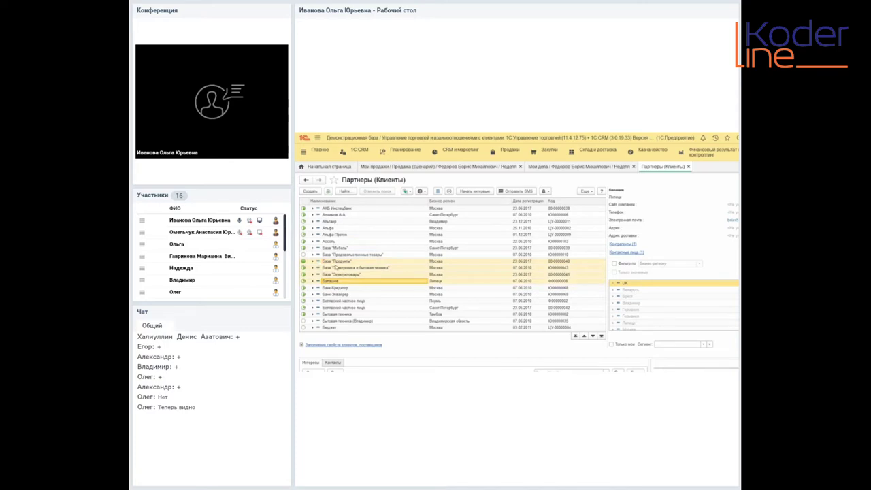
{"action": "key", "text": "ctrl+Down"}
{"action": "key", "text": "ctrl+Down"}
{"action": "key", "text": "ctrl+Down"}
{"action": "key", "text": "ctrl+space"}
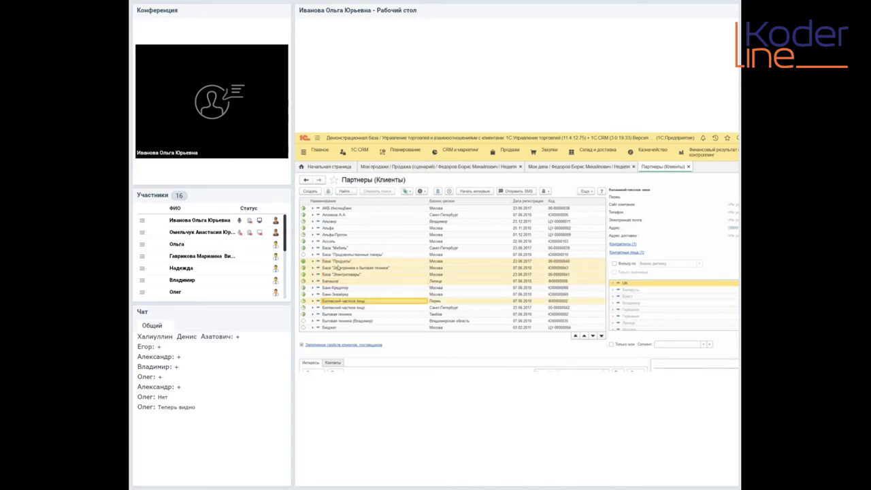
Open the bulk attribute change for the selected clients
{"action": "right_click", "coordinate": [370, 272]}
{"action": "key", "text": "Down"}
{"action": "key", "text": "Down"}
{"action": "key", "text": "Down"}
{"action": "key", "text": "Down"}
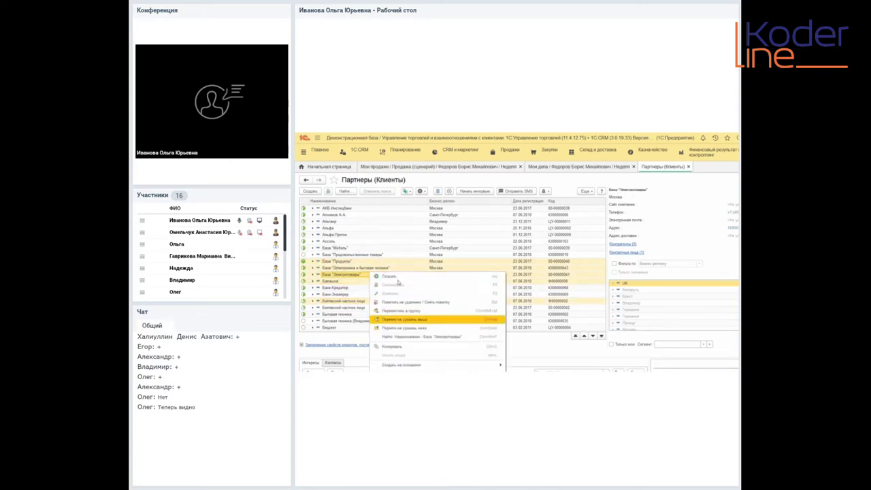
{"action": "key", "text": "Down"}
{"action": "key", "text": "Down"}
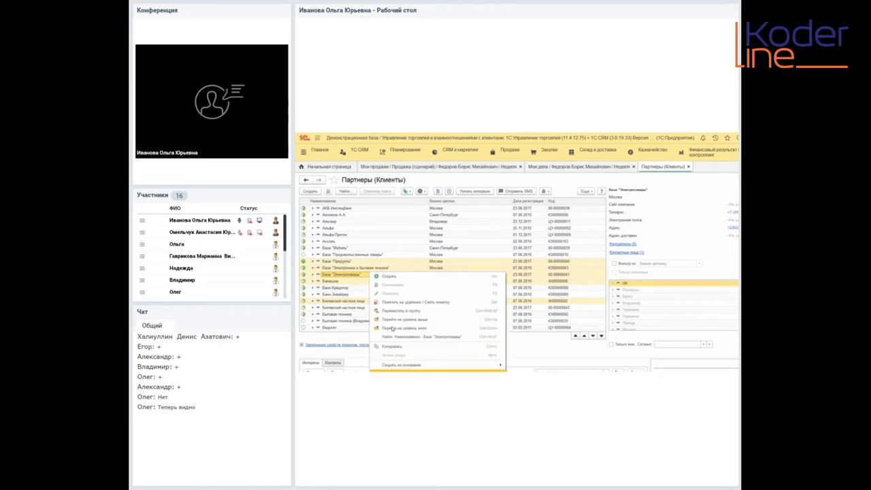
{"action": "key", "text": "Return"}
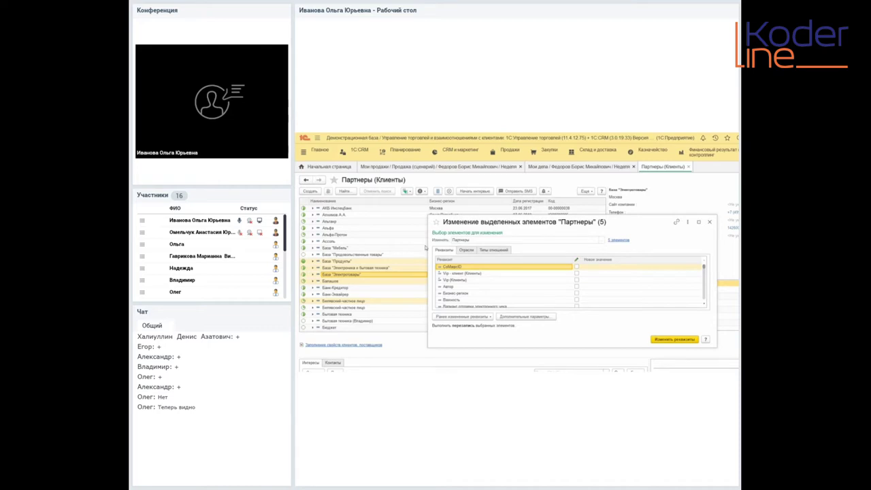
Include the "Vip - клиент" attribute in the bulk change, apply it to the selected clients and finish the change
{"action": "key", "text": "Down"}
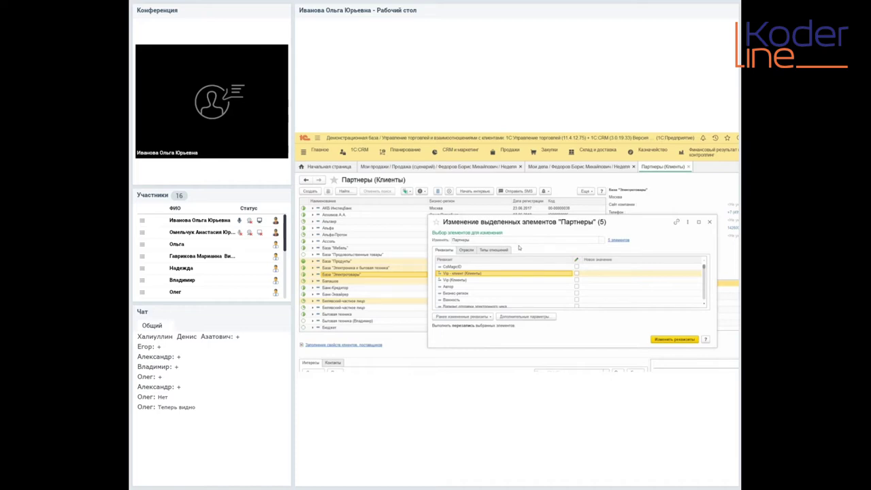
{"action": "key", "text": "space"}
{"action": "key", "text": "Tab"}
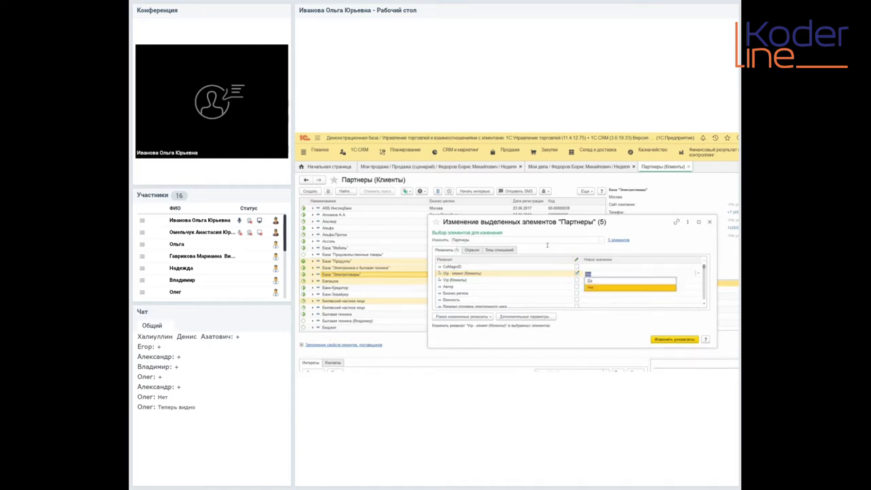
{"action": "key", "text": "Escape"}
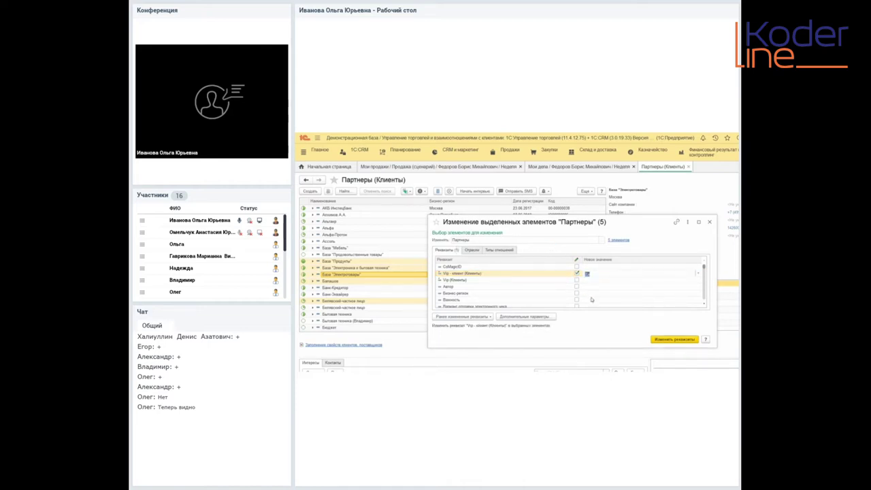
{"action": "key", "text": "ctrl+Return"}
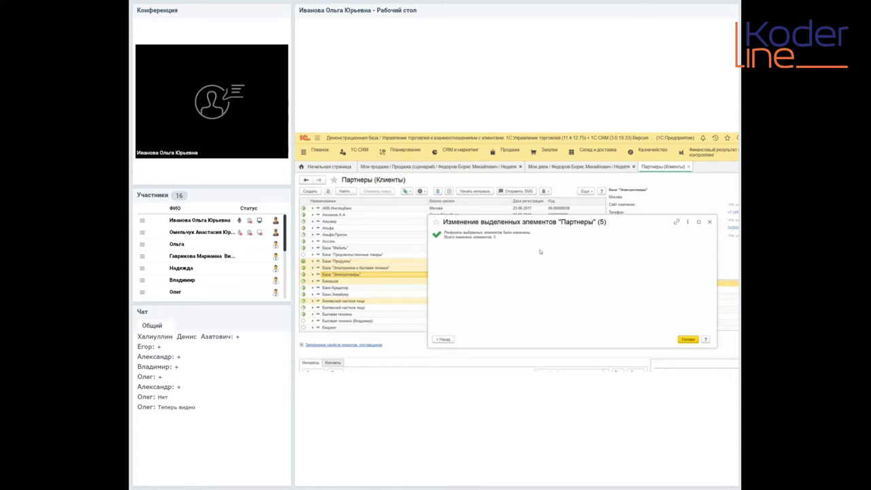
{"action": "key", "text": "ctrl+Return"}
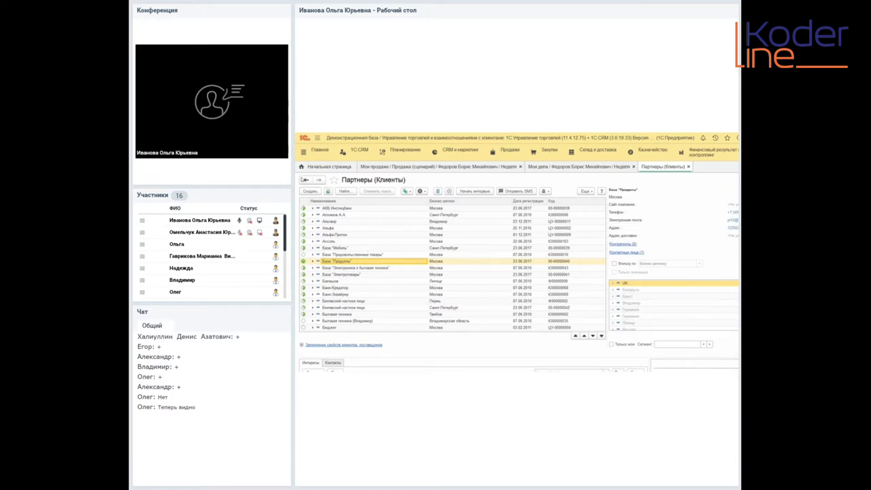
Open the client report "Анализ клиентской базы (по ответственным менеджерам и регионам)"
{"action": "left_click", "coordinate": [350, 150]}
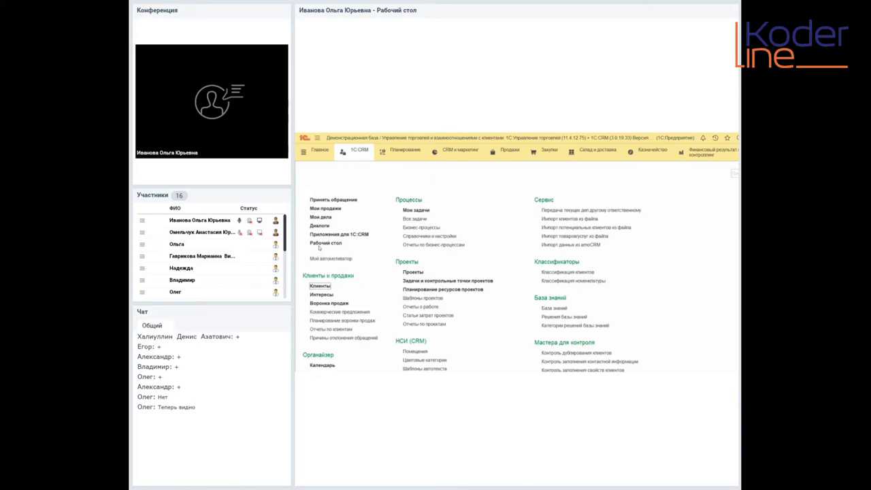
{"action": "left_click", "coordinate": [331, 329]}
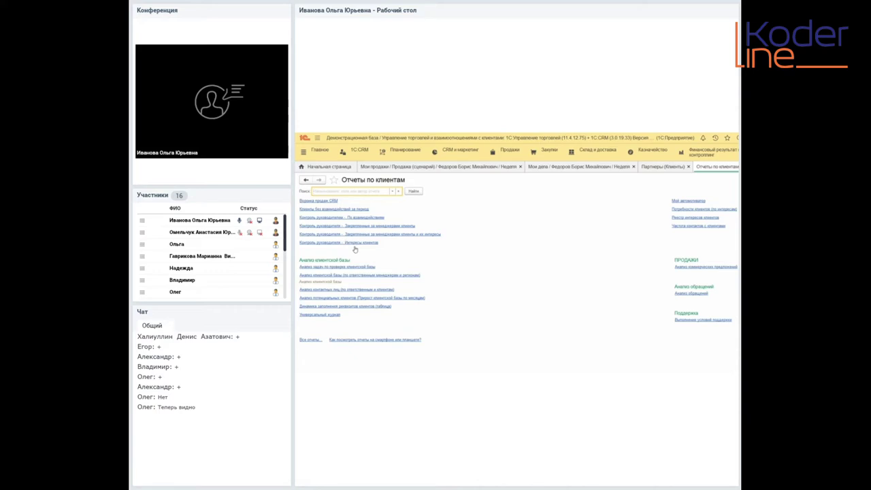
{"action": "left_click", "coordinate": [359, 275]}
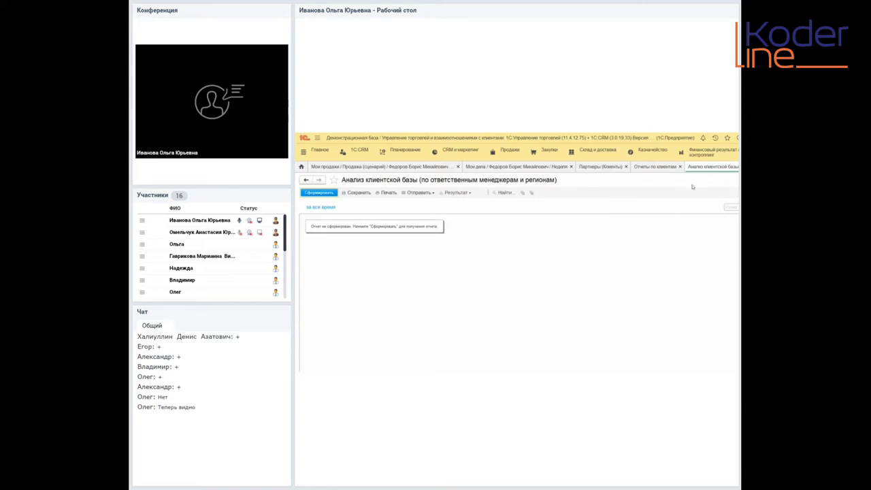
Add the "Vip - клиент (Клиенты)" field to the report and generate it for the whole period
{"action": "right_click", "coordinate": [697, 262]}
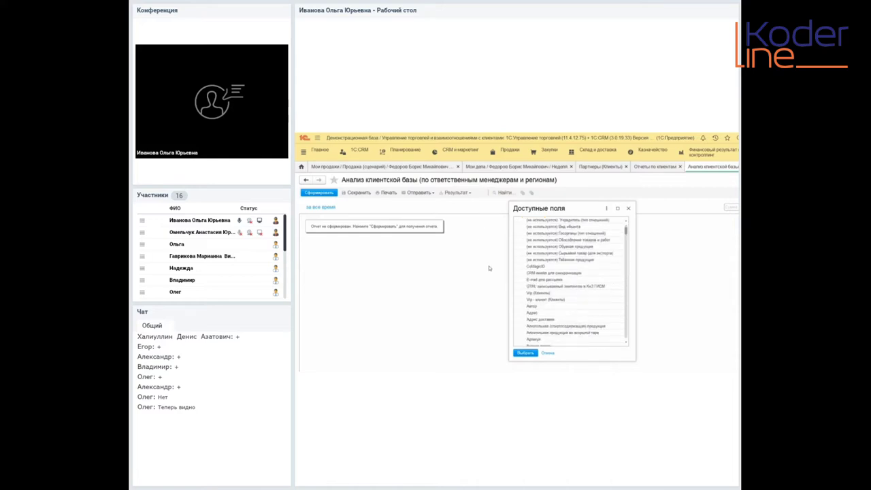
{"action": "key", "text": "Escape"}
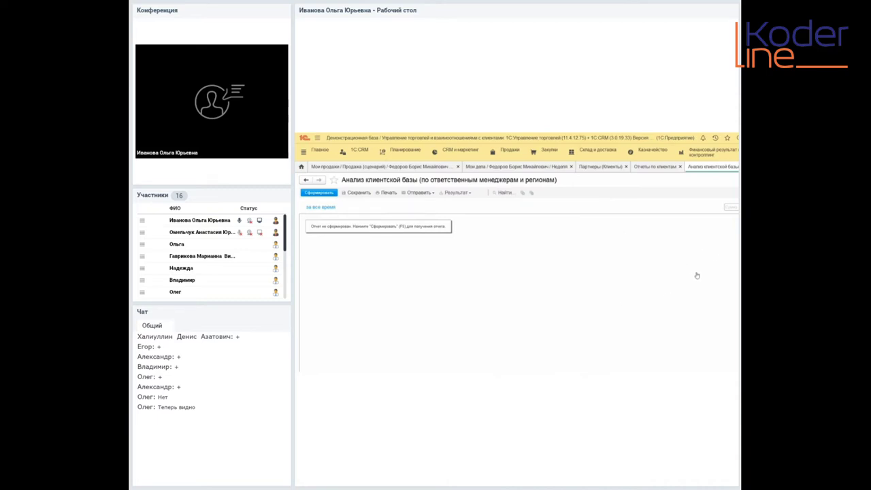
{"action": "left_click", "coordinate": [319, 193]}
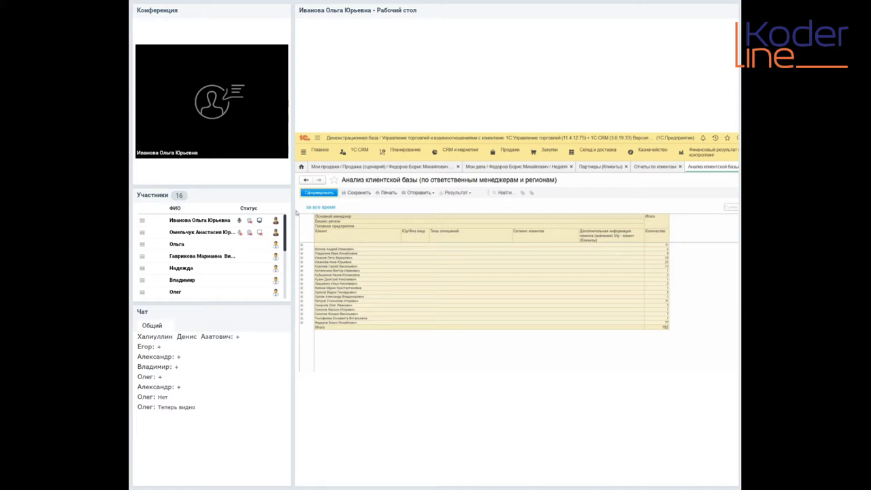
Expand the first named manager's Москва group down to the client row to examine the "Vip - клиент" column, and close the report
{"action": "left_click", "coordinate": [301, 229]}
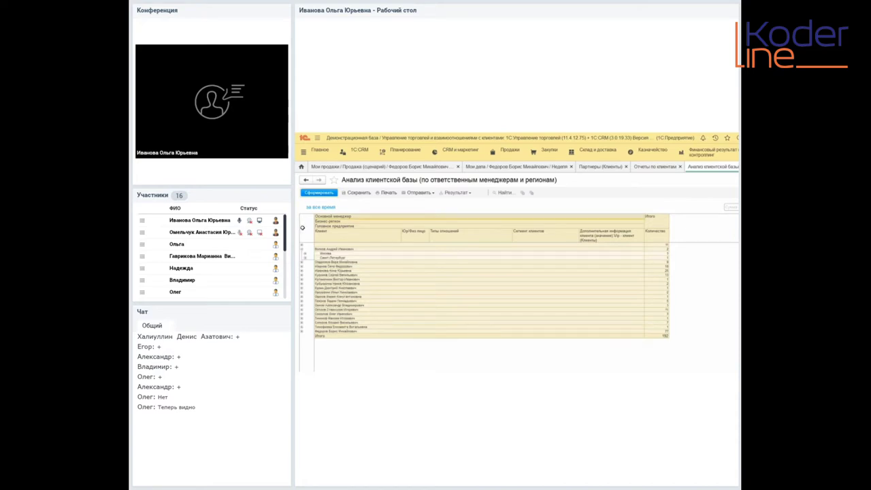
{"action": "left_click", "coordinate": [304, 233]}
{"action": "left_click", "coordinate": [307, 234]}
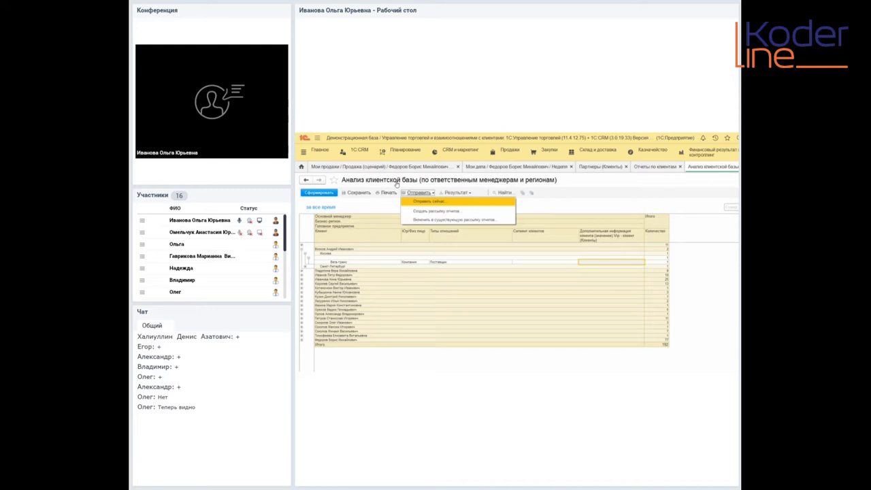
{"action": "left_click", "coordinate": [613, 175]}
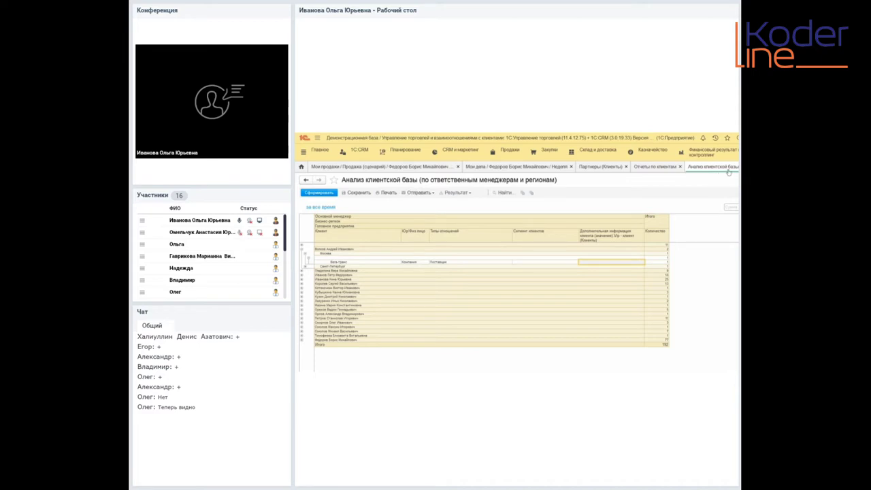
{"action": "left_click", "coordinate": [729, 172]}
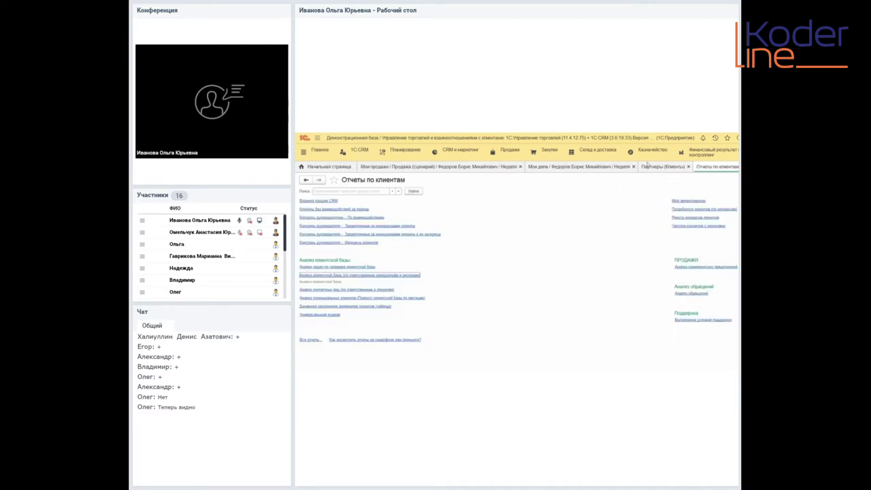
Open the "Контроль дублирования клиентов" wizard, read its general description and close it
{"action": "left_click", "coordinate": [358, 149]}
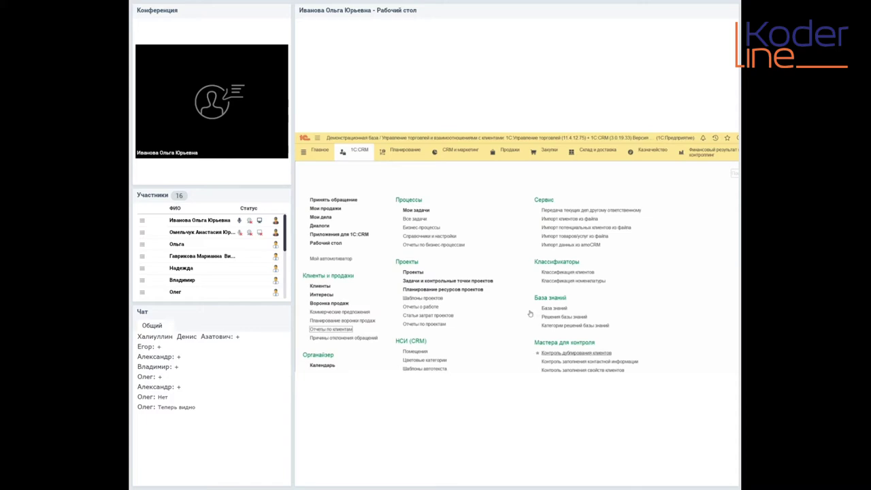
{"action": "left_click", "coordinate": [576, 352]}
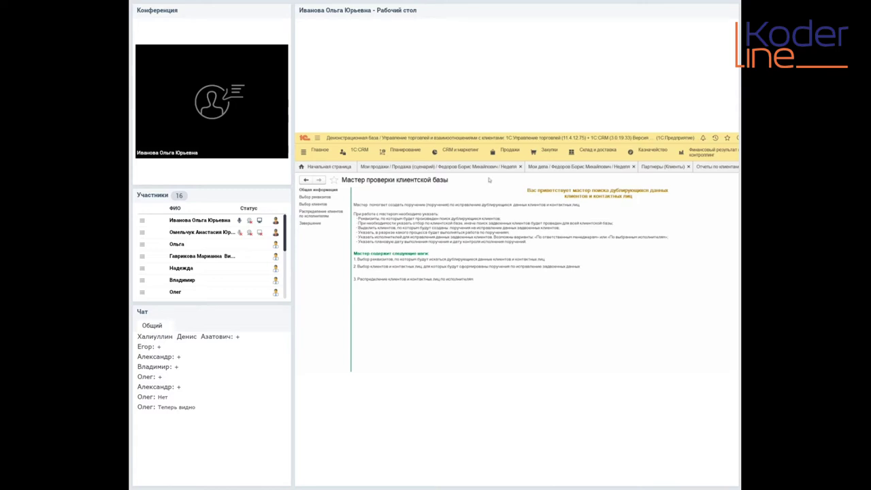
{"action": "left_click", "coordinate": [718, 164]}
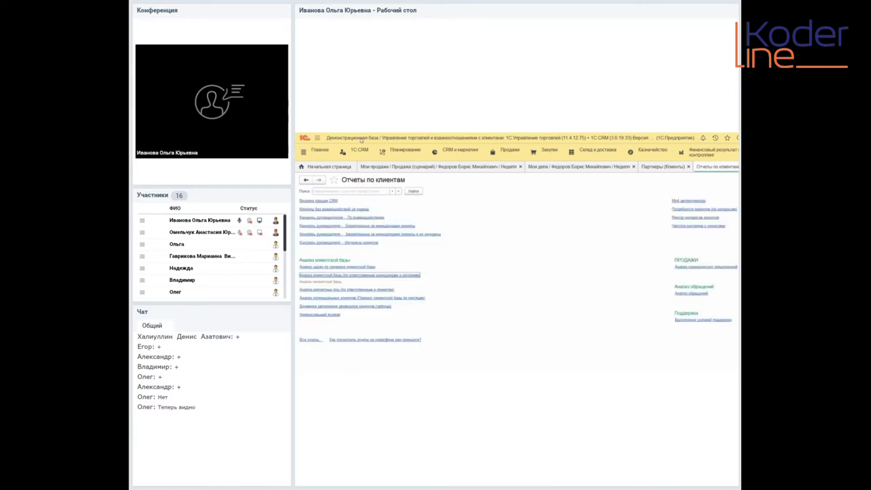
Start the "Контроль заполнения контактной информации" wizard and include "Адрес доставки" among the client contact details to check
{"action": "left_click", "coordinate": [361, 149]}
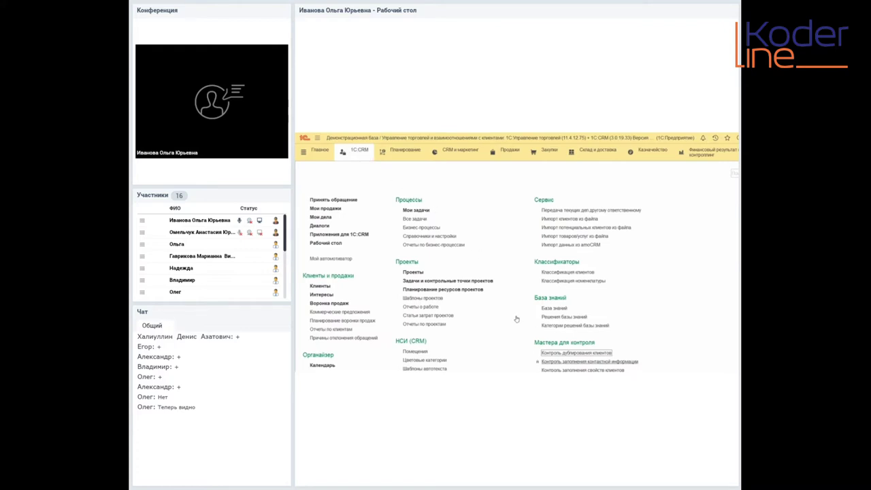
{"action": "key", "text": "Down"}
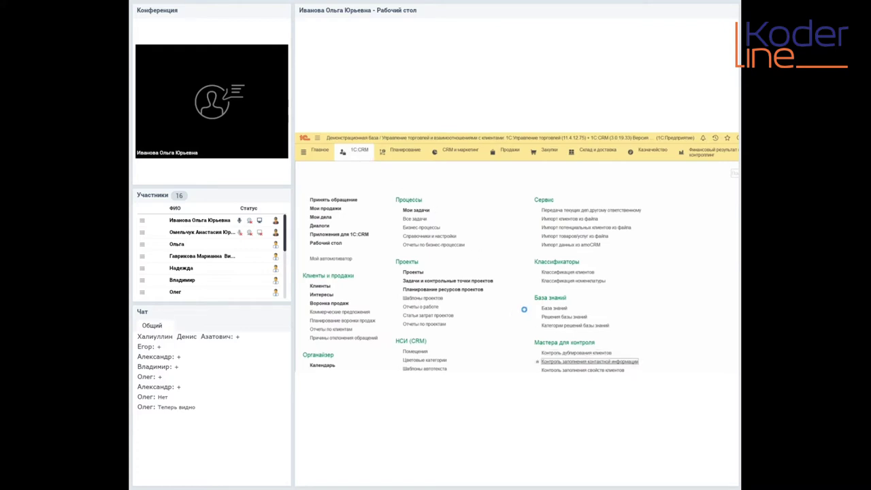
{"action": "key", "text": "Return"}
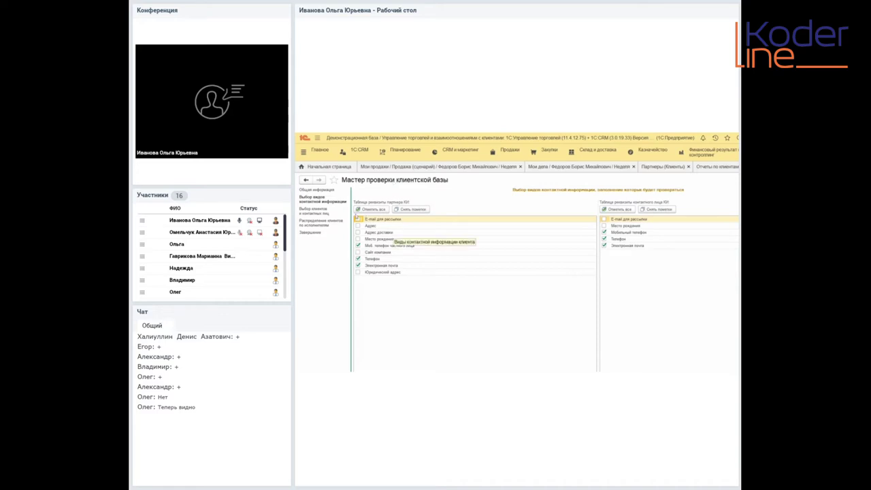
{"action": "key", "text": "Down"}
{"action": "key", "text": "Down"}
{"action": "key", "text": "space"}
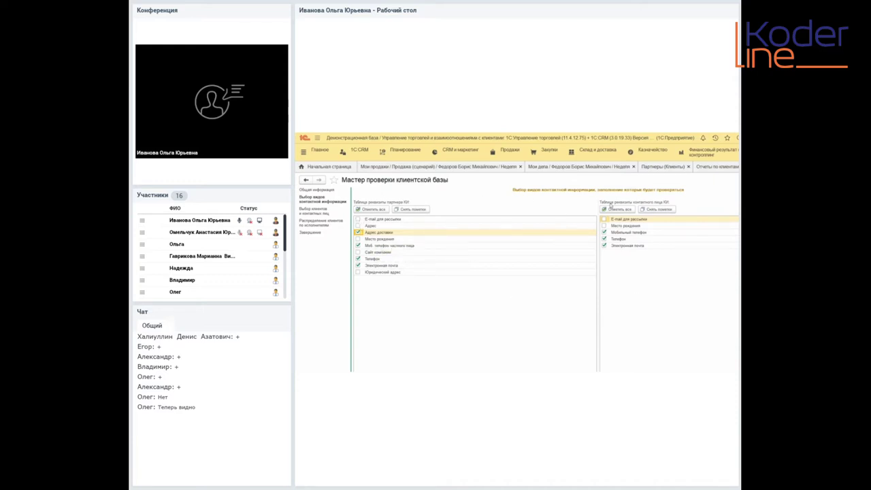
Keep all listed clients and contact persons selected and proceed to distributing them among executors
{"action": "left_click", "coordinate": [677, 364]}
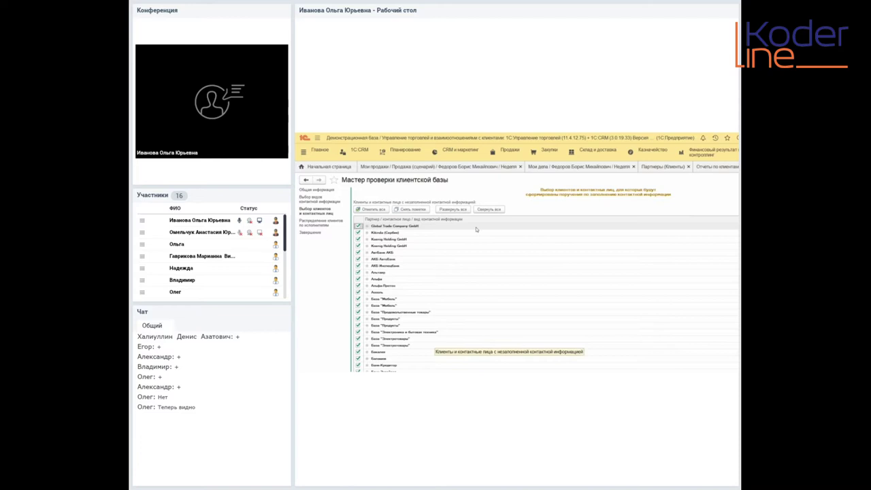
{"action": "scroll", "coordinate": [430, 248], "scroll_direction": "down", "scroll_amount": 2}
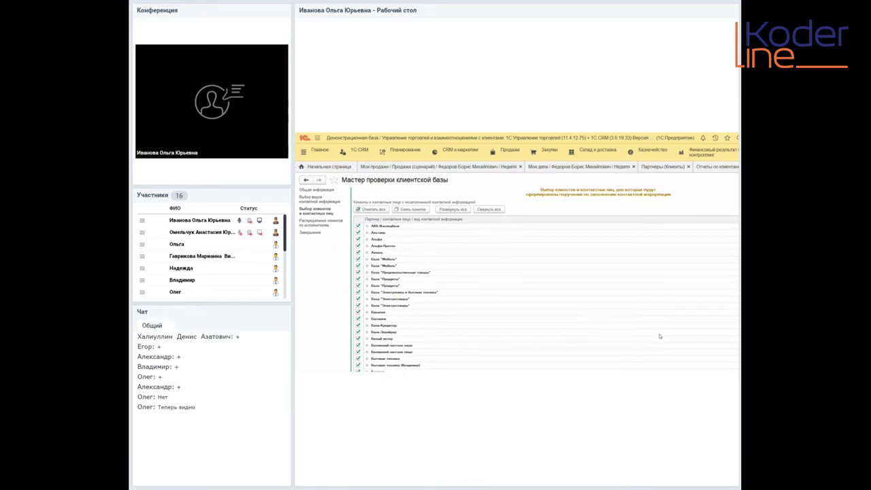
{"action": "left_click", "coordinate": [676, 366]}
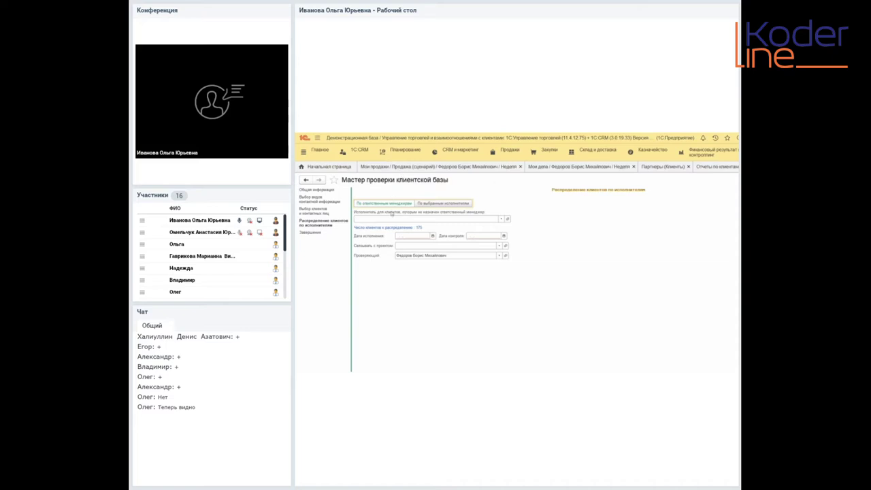
Set the execution date to 28.07.2020 and the control date to 30.07.2020, and try to create the assignments
{"action": "key", "text": "Tab"}
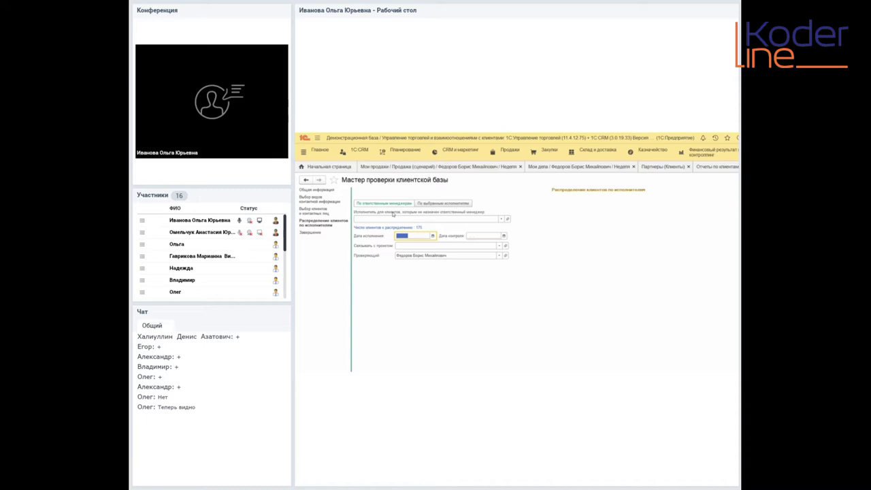
{"action": "type", "text": "2007"}
{"action": "key", "text": "Tab"}
{"action": "type", "text": "3007"}
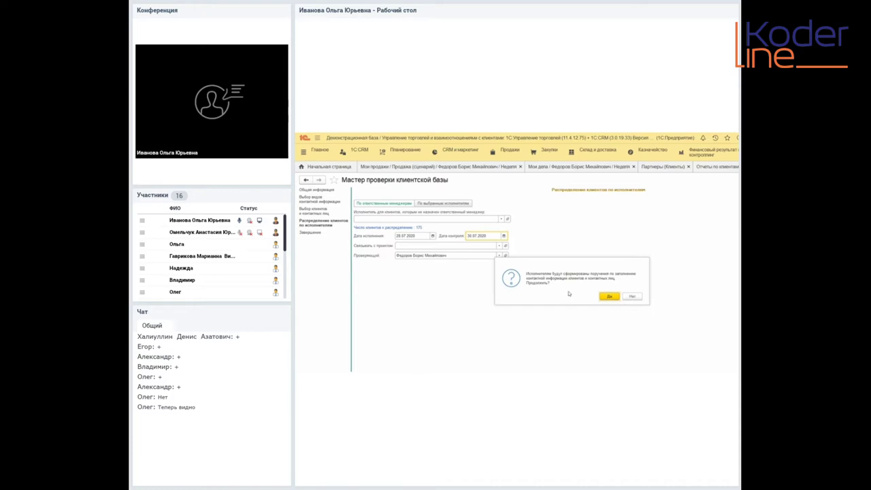
{"action": "key", "text": "Return"}
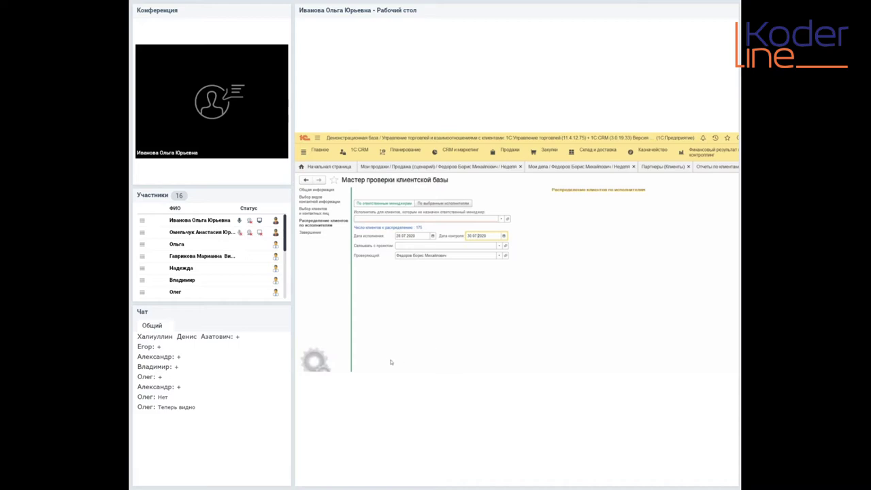
Choose the executor for clients without a responsible manager and confirm the creation of the contact information assignments
{"action": "left_click", "coordinate": [427, 217]}
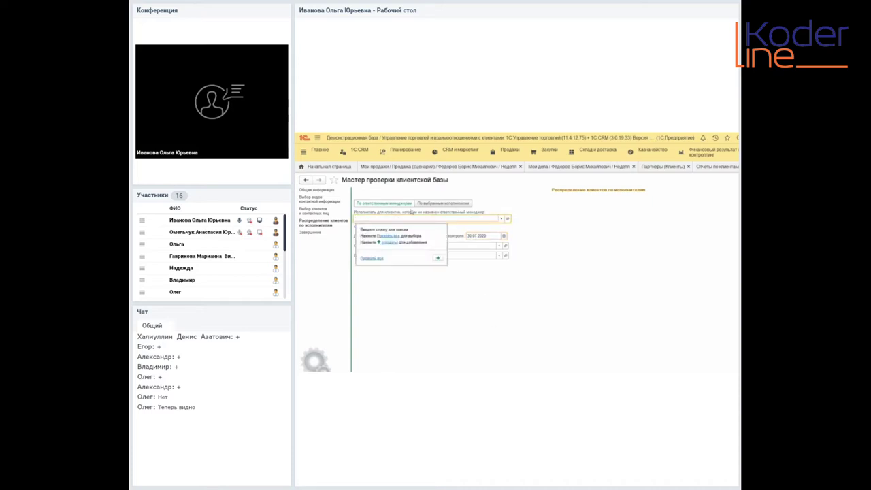
{"action": "type", "text": "Федо"}
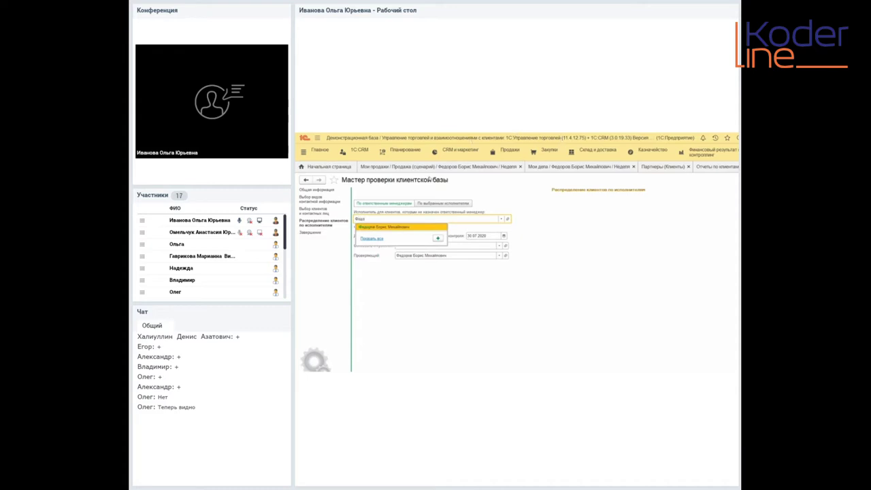
{"action": "key", "text": "Return"}
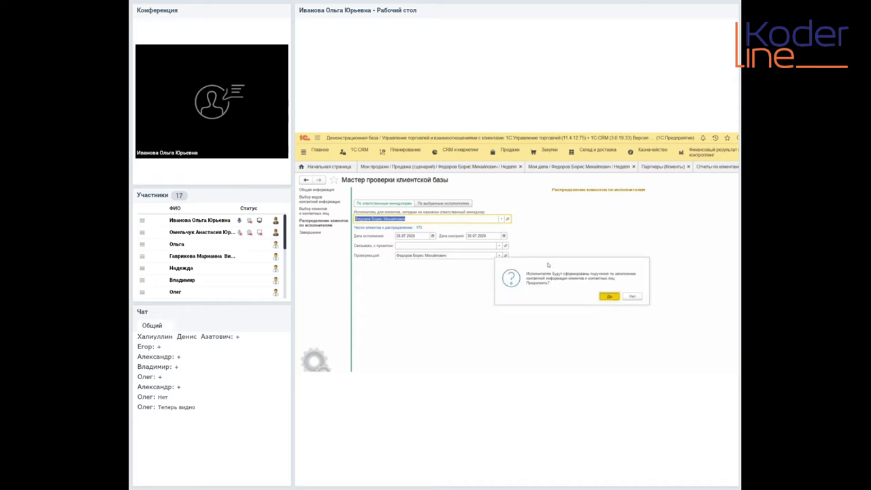
{"action": "key", "text": "Return"}
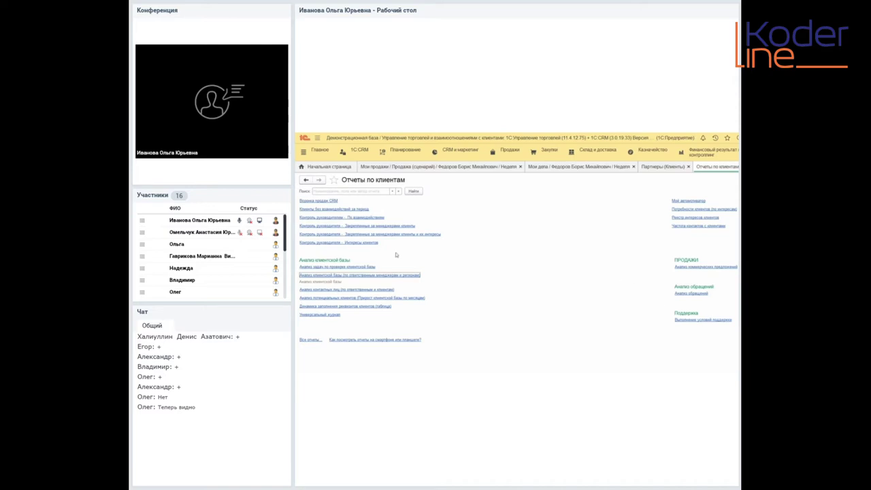
Open the client report "Анализ задач по проверке клиентской базы"
{"action": "left_click", "coordinate": [354, 150]}
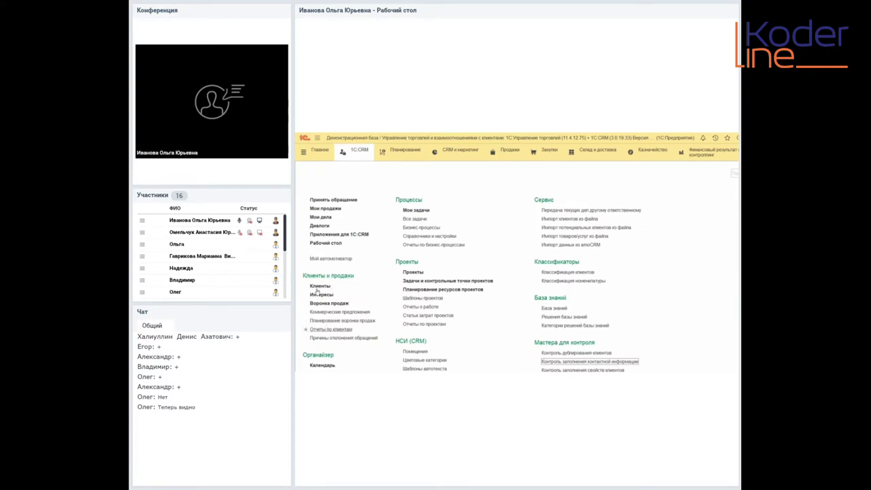
{"action": "left_click", "coordinate": [331, 330]}
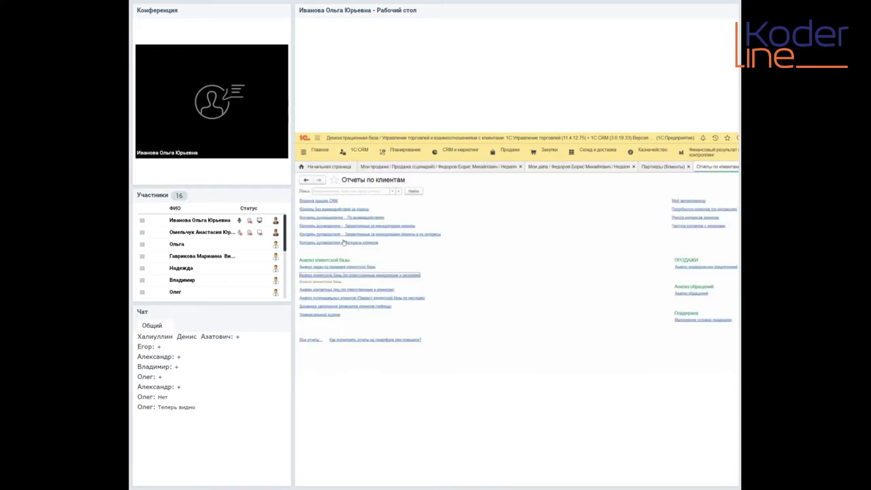
{"action": "key", "text": "Up"}
{"action": "key", "text": "Return"}
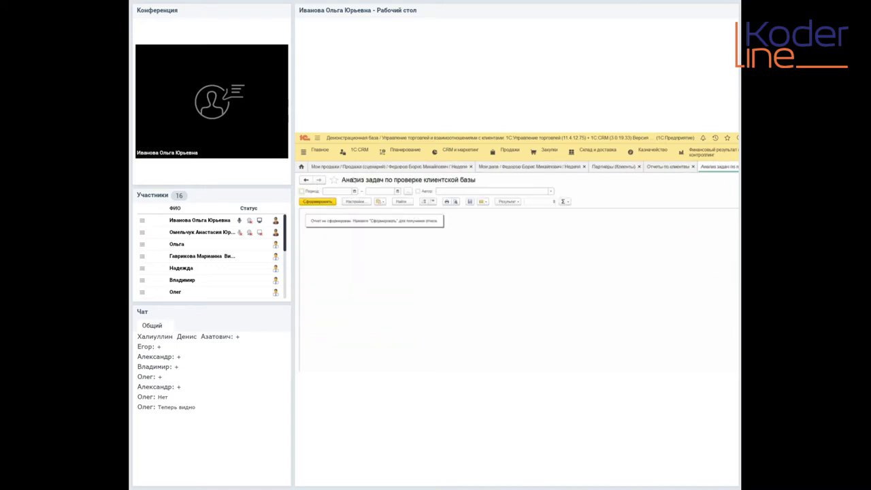
Generate the report "Анализ задач по проверке клиентской базы" and return to the "Мои продажи" board
{"action": "left_click", "coordinate": [317, 201]}
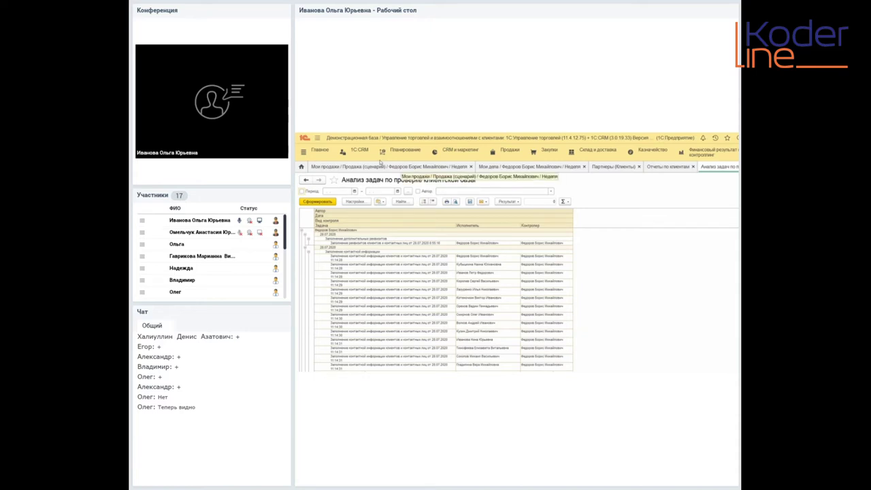
{"action": "left_click", "coordinate": [381, 165]}
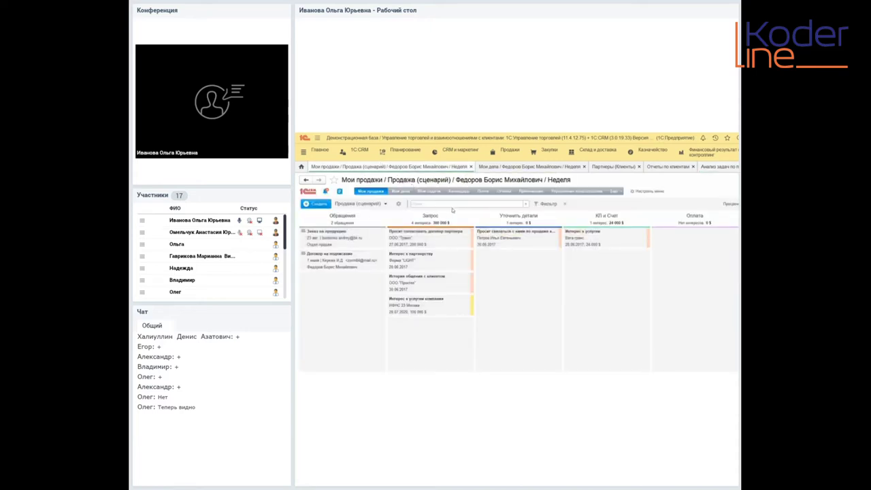
{"action": "left_click", "coordinate": [354, 150]}
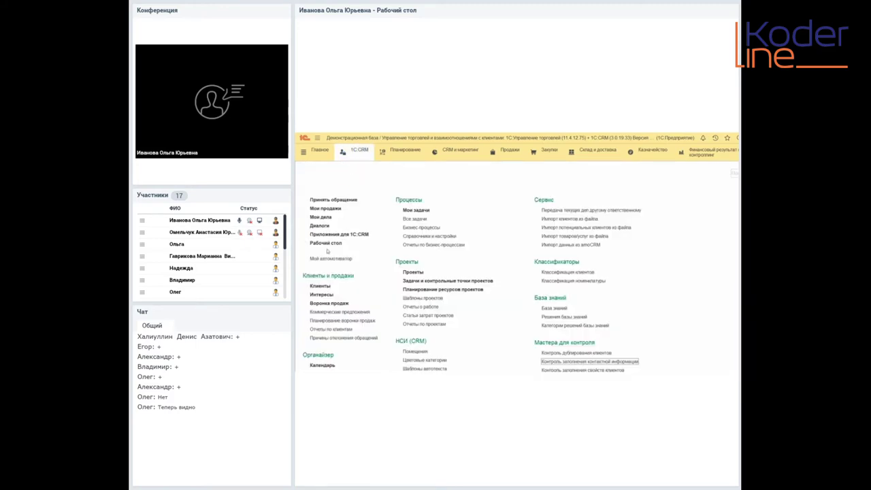
{"action": "left_click", "coordinate": [730, 172]}
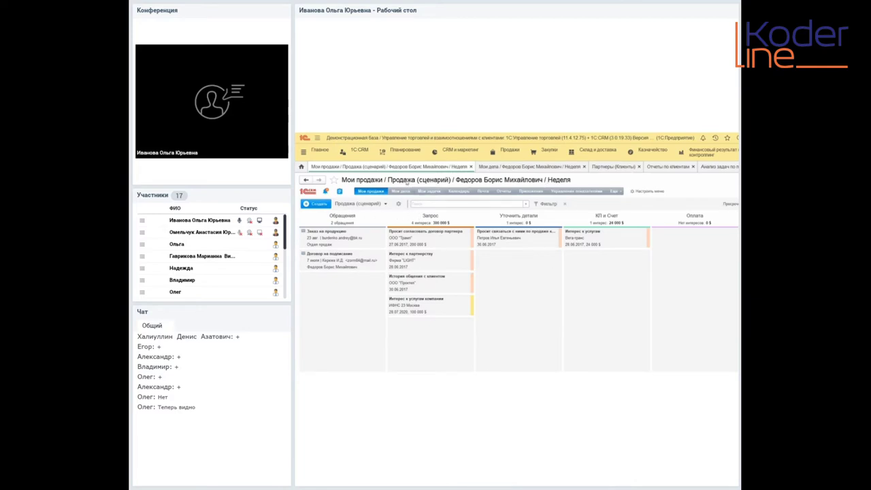
Open "Мои задачи", view the first task "Консультации до предложения" with its related interest, and return to the task list
{"action": "left_click", "coordinate": [429, 191]}
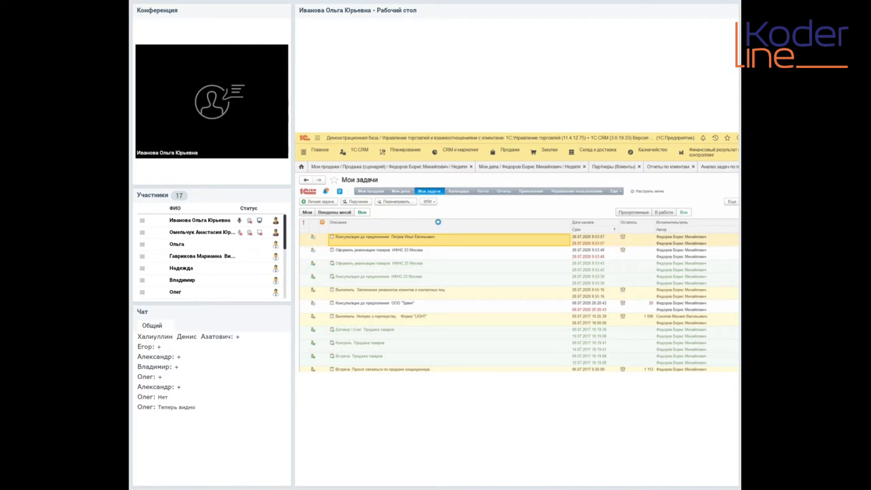
{"action": "double_click", "coordinate": [431, 225]}
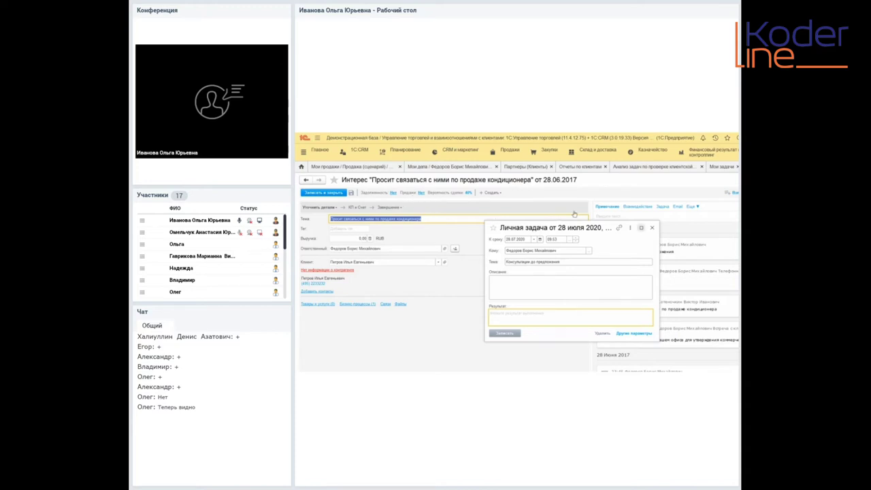
{"action": "left_click", "coordinate": [651, 228]}
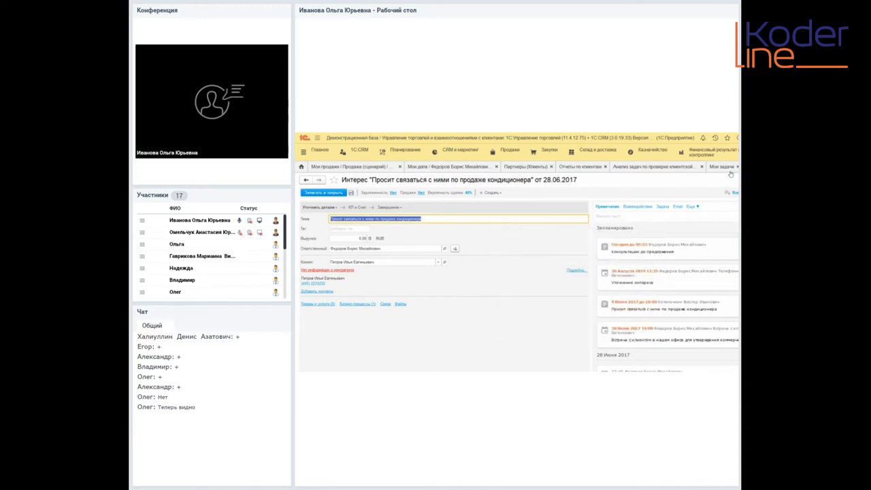
{"action": "left_click", "coordinate": [722, 168]}
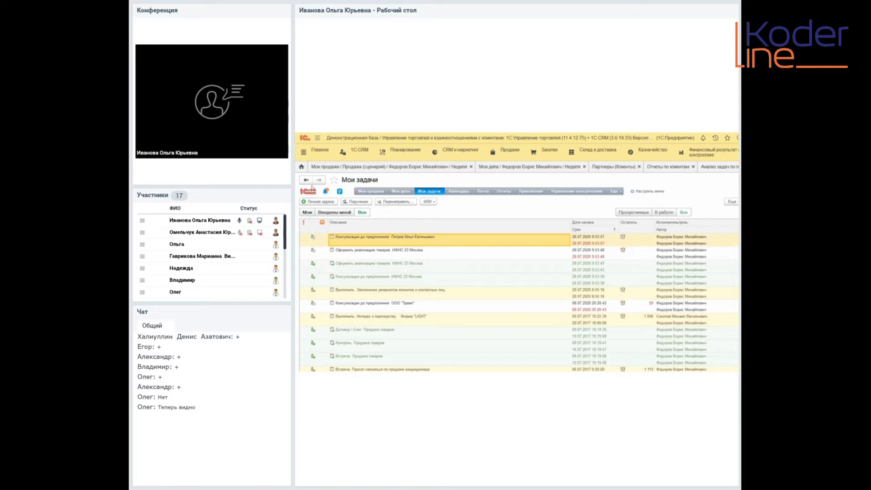
Start the wizard "Контроль заполнения свойств клиентов" and proceed to choosing the attributes to check
{"action": "left_click", "coordinate": [343, 151]}
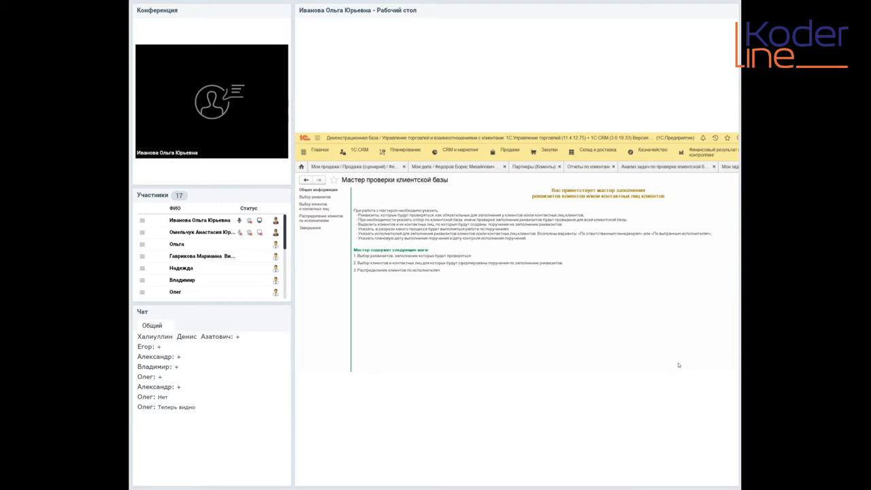
{"action": "left_click", "coordinate": [678, 365]}
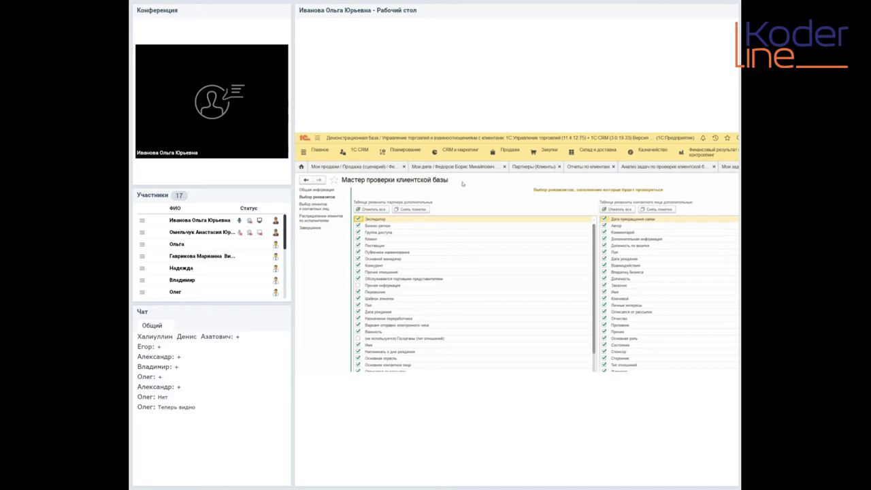
Leave the client base check wizard and close the other open forms, keeping the "Мои продажи" board
{"action": "left_click", "coordinate": [728, 170]}
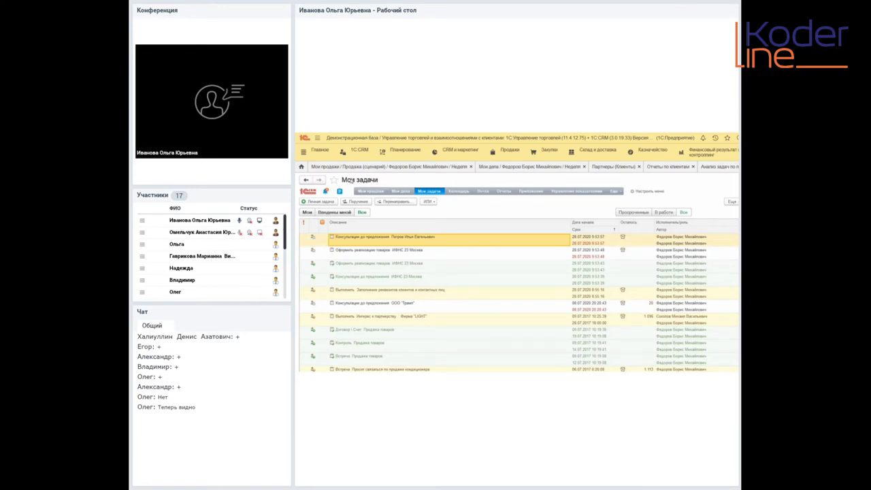
{"action": "left_click", "coordinate": [373, 190]}
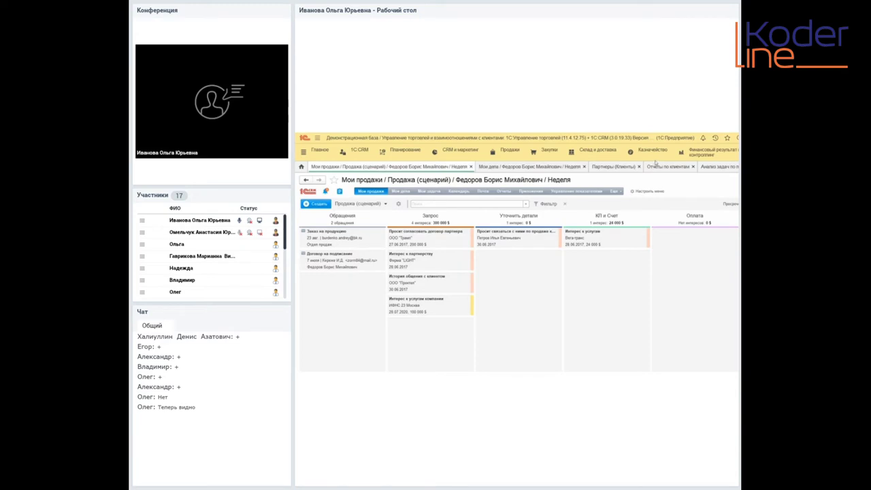
{"action": "scroll", "coordinate": [696, 162], "scroll_direction": "up", "scroll_amount": 1}
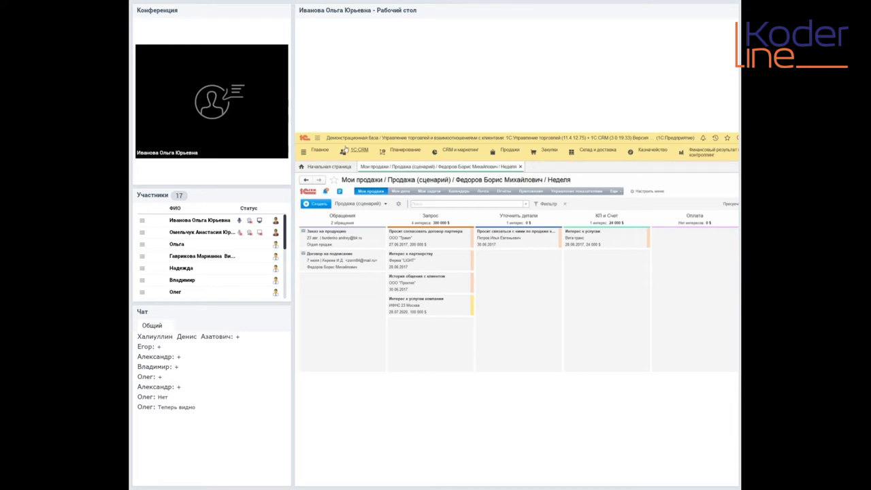
Open "Взаимодействия (CRM)" and view the planned client meeting about approving the commercial proposal
{"action": "left_click", "coordinate": [346, 150]}
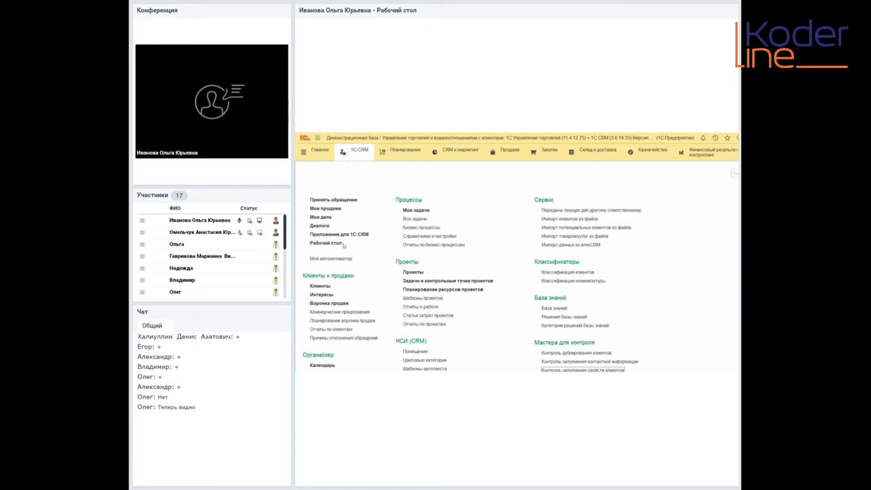
{"action": "scroll", "coordinate": [340, 246], "scroll_direction": "down", "scroll_amount": 3}
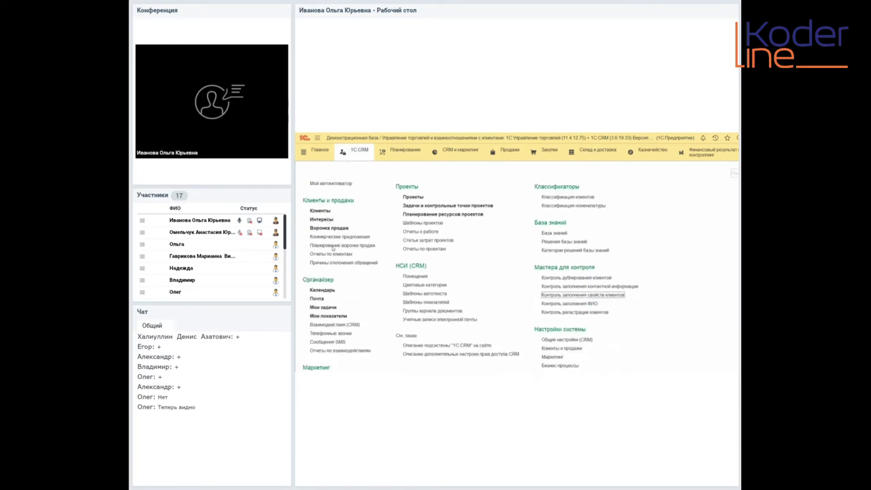
{"action": "left_click", "coordinate": [334, 324]}
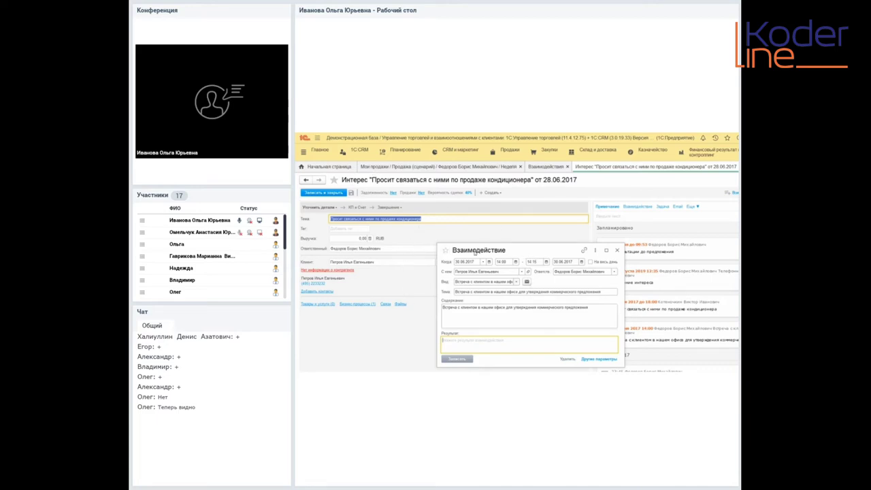
Examine the meeting interaction's type, own participants, external persons, description and available statuses in its full form
{"action": "left_click", "coordinate": [487, 281]}
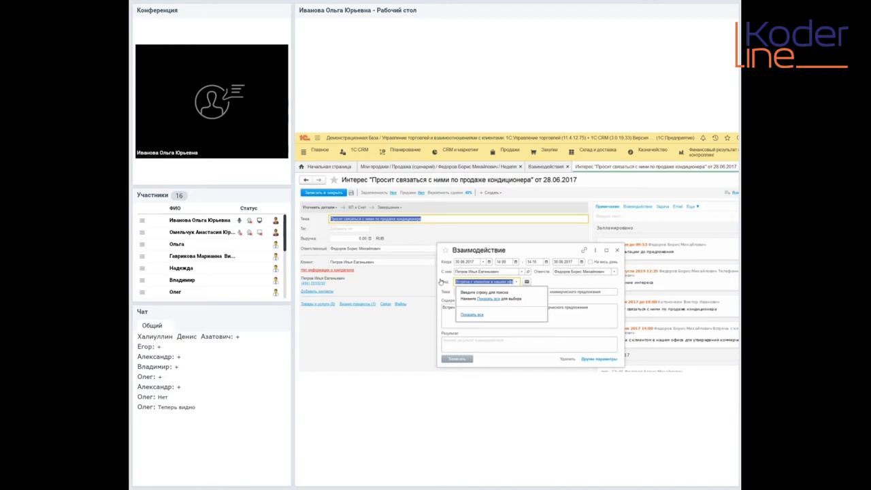
{"action": "left_click", "coordinate": [547, 252]}
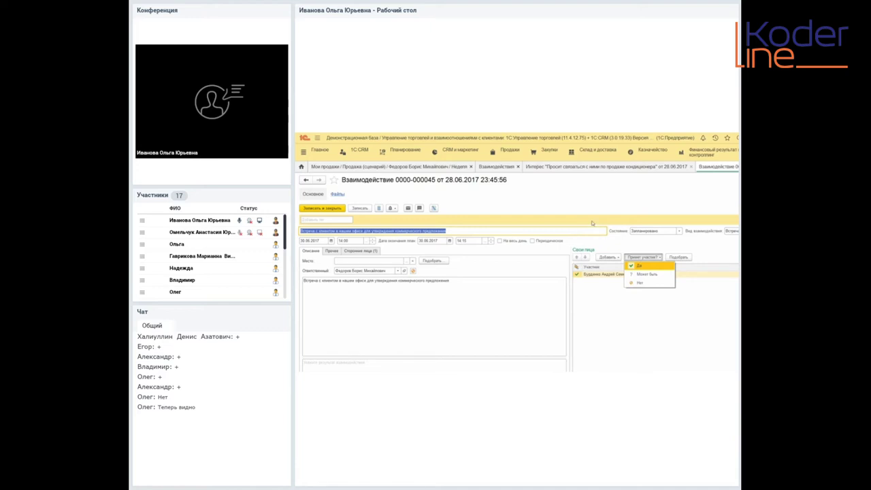
{"action": "left_click", "coordinate": [599, 223]}
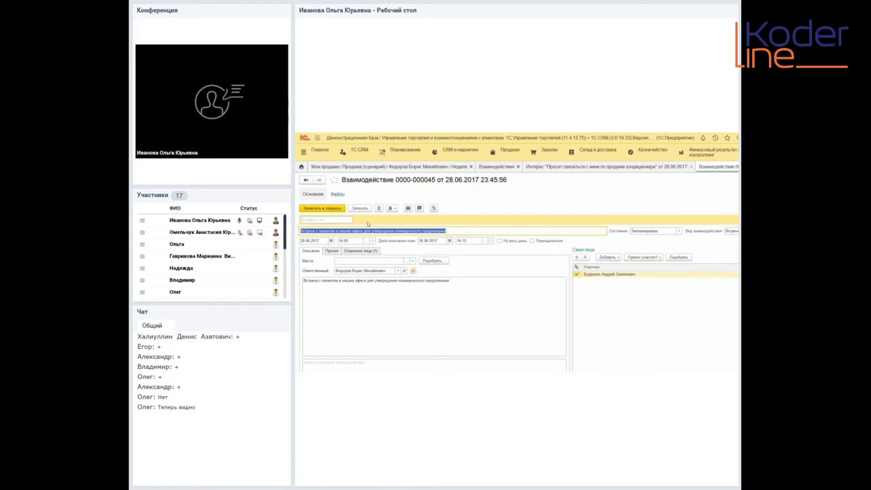
{"action": "left_click", "coordinate": [361, 250]}
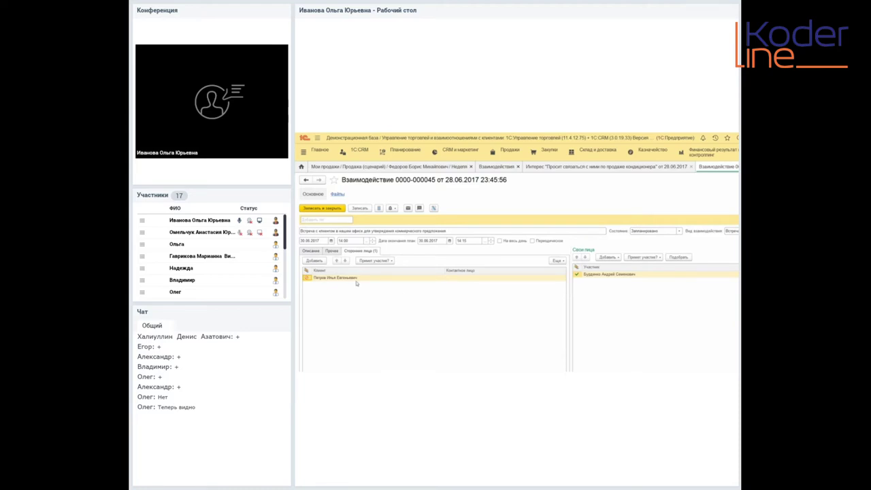
{"action": "left_click", "coordinate": [310, 251]}
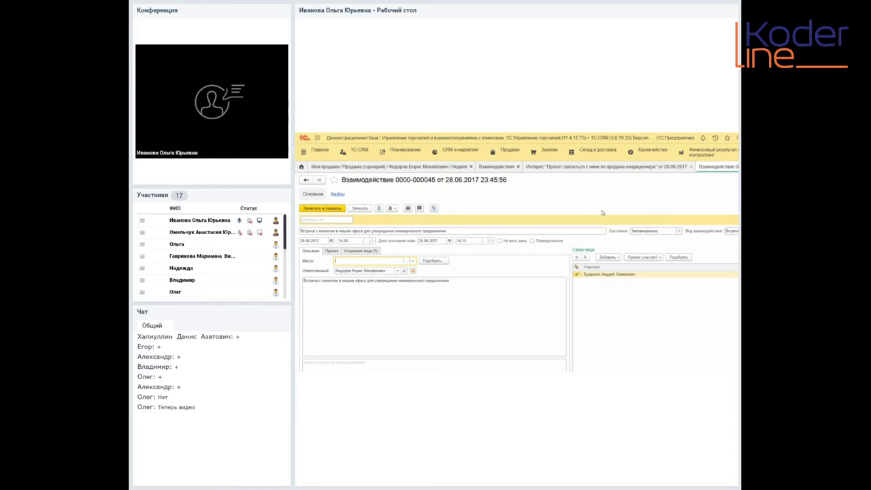
{"action": "key", "text": "alt+Down"}
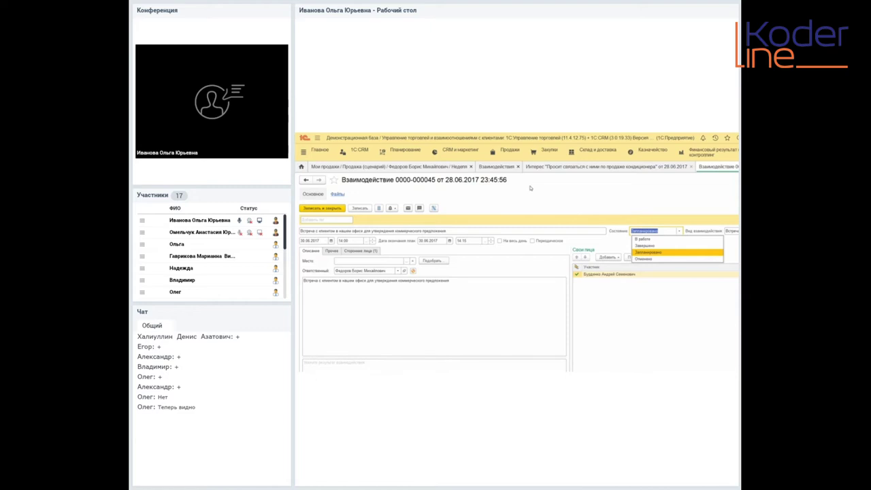
{"action": "key", "text": "Escape"}
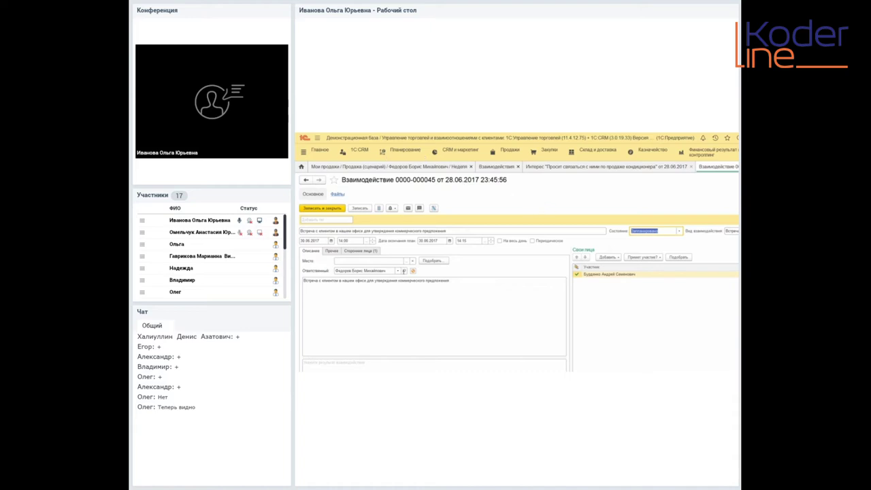
Open "Телефонные звонки", view the answered incoming call of 07.04.2015, and close the call and the list
{"action": "left_click", "coordinate": [359, 150]}
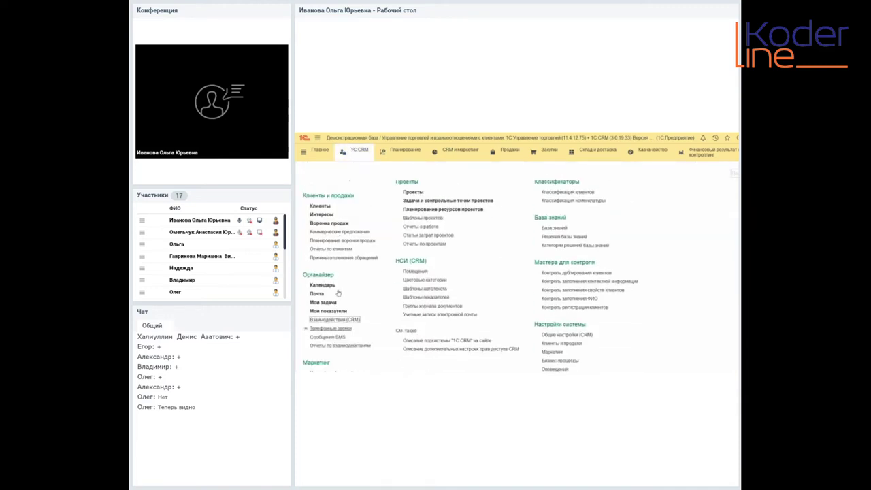
{"action": "left_click", "coordinate": [331, 328]}
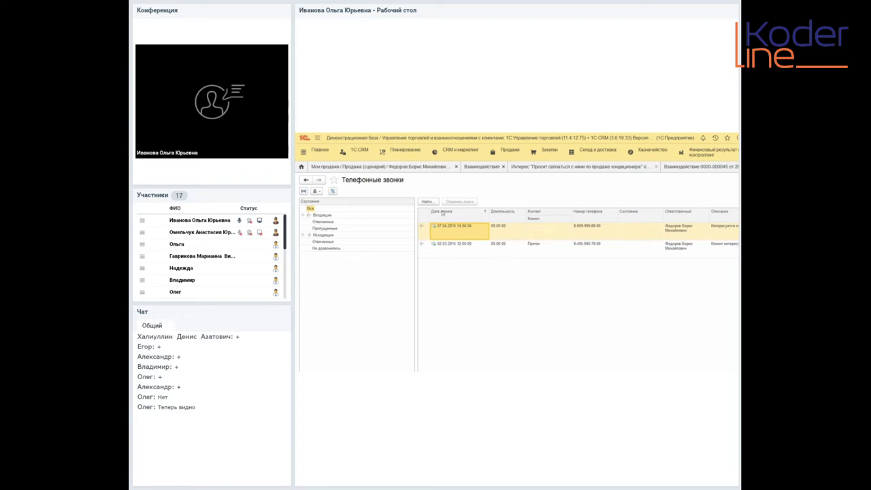
{"action": "double_click", "coordinate": [439, 229]}
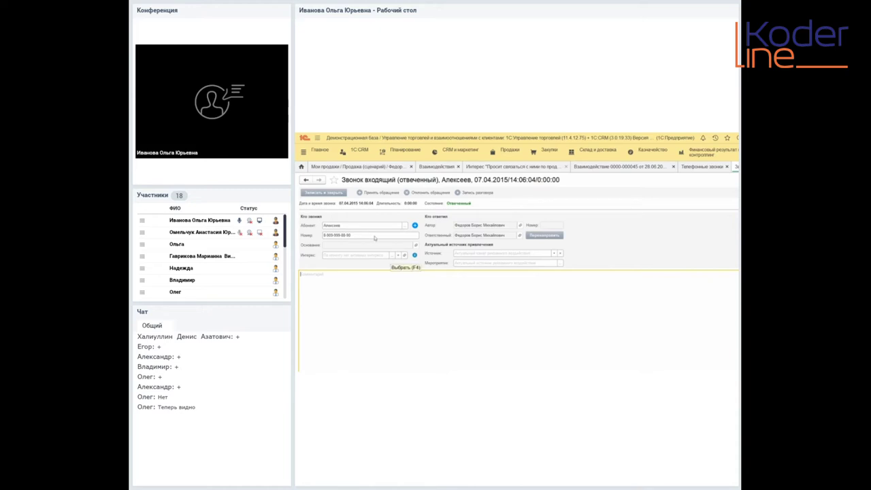
{"action": "key", "text": "Escape"}
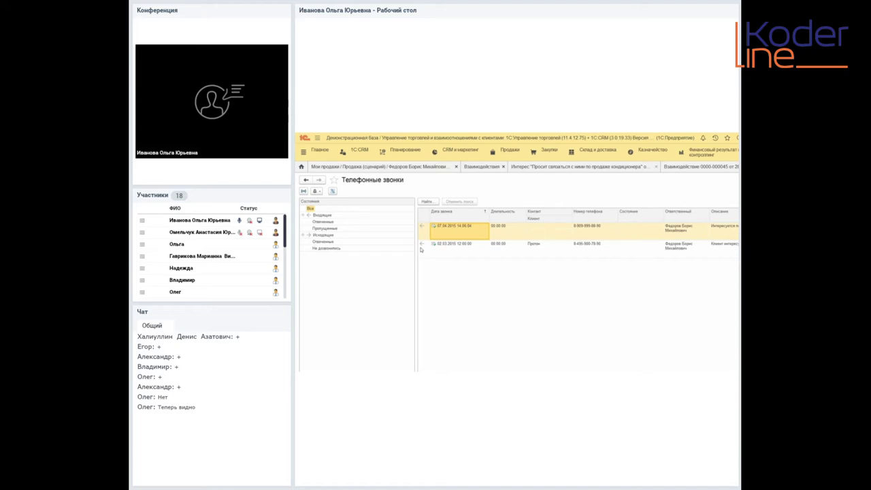
{"action": "key", "text": "Escape"}
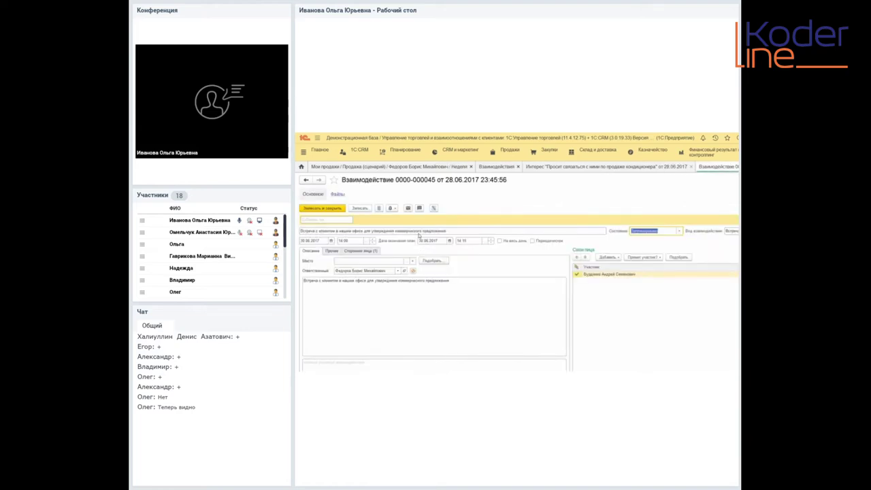
Open "Диалоги", review the channels available for a new messenger or social network account, and close the account list
{"action": "left_click", "coordinate": [349, 151]}
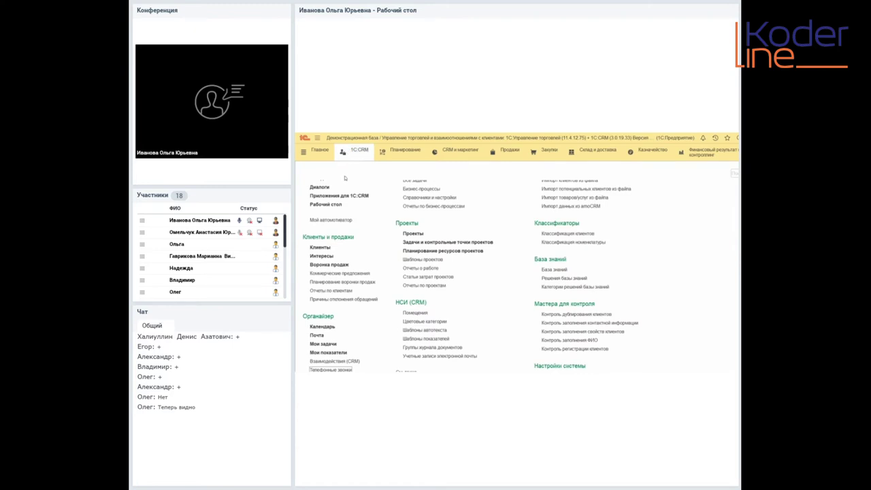
{"action": "left_click", "coordinate": [320, 187]}
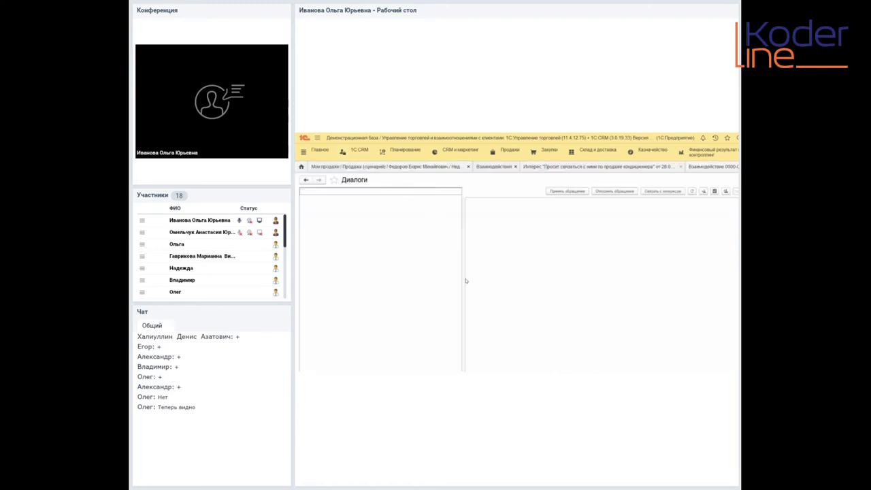
{"action": "left_click", "coordinate": [318, 368]}
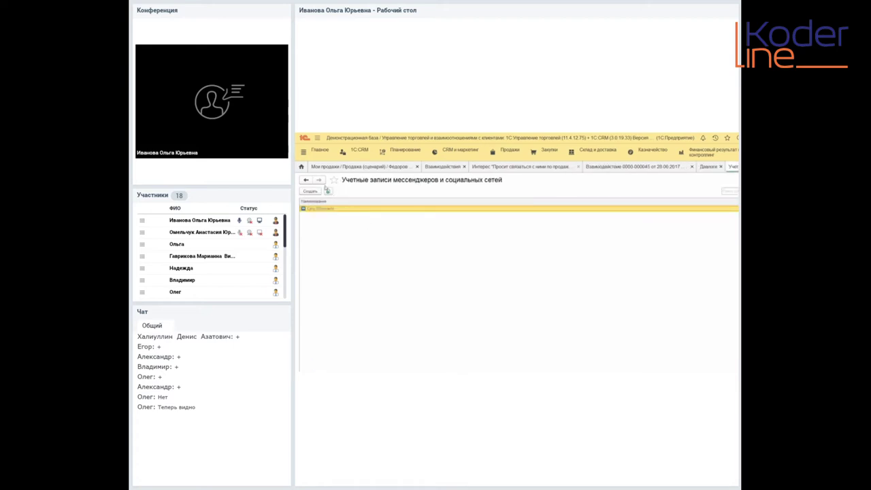
{"action": "left_click", "coordinate": [309, 190]}
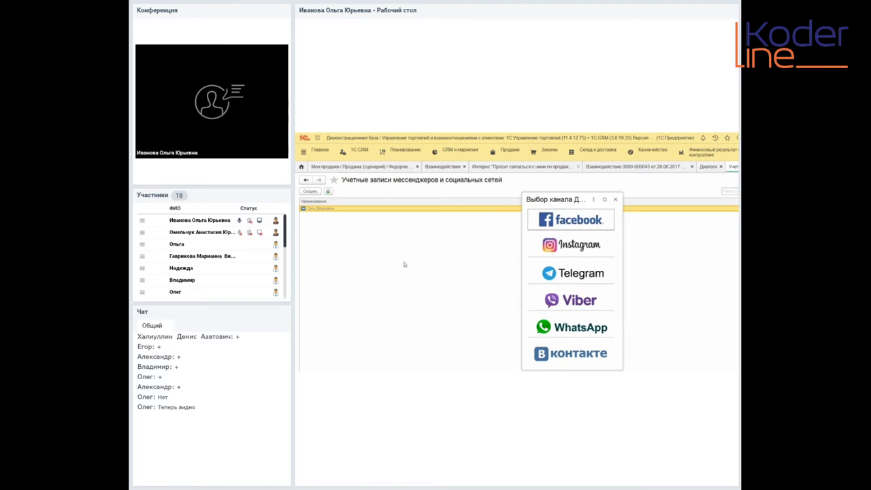
{"action": "key", "text": "Escape"}
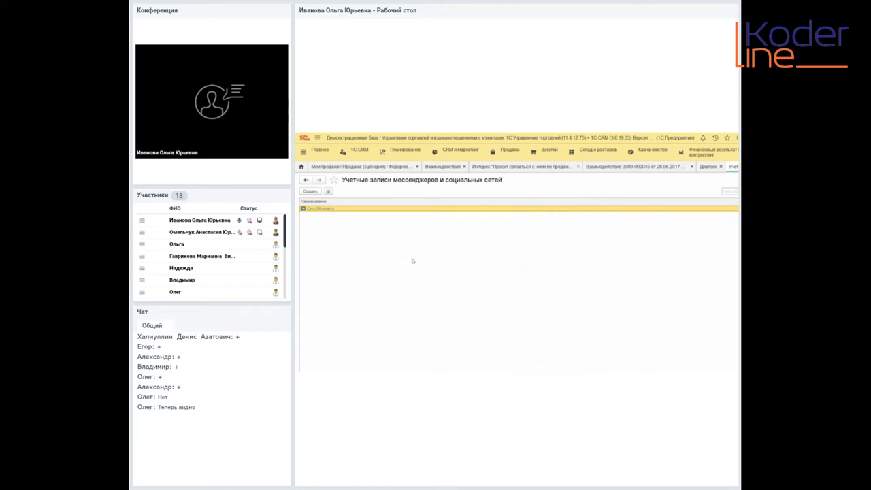
{"action": "key", "text": "Escape"}
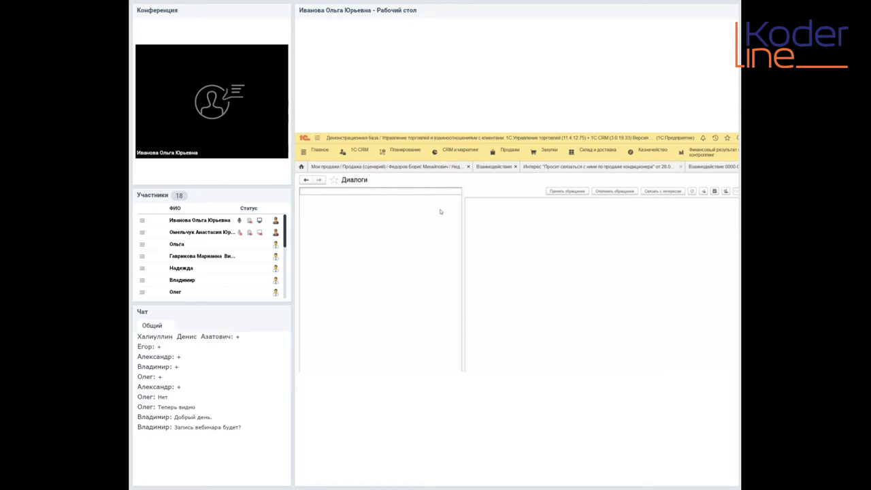
Open "Отчеты по взаимодействиям" in 1С:CRM and generate the "Анализ встреч (по менеджерам и подразделениям)" report
{"action": "left_click", "coordinate": [353, 149]}
{"action": "scroll", "coordinate": [337, 265], "scroll_direction": "down", "scroll_amount": 3}
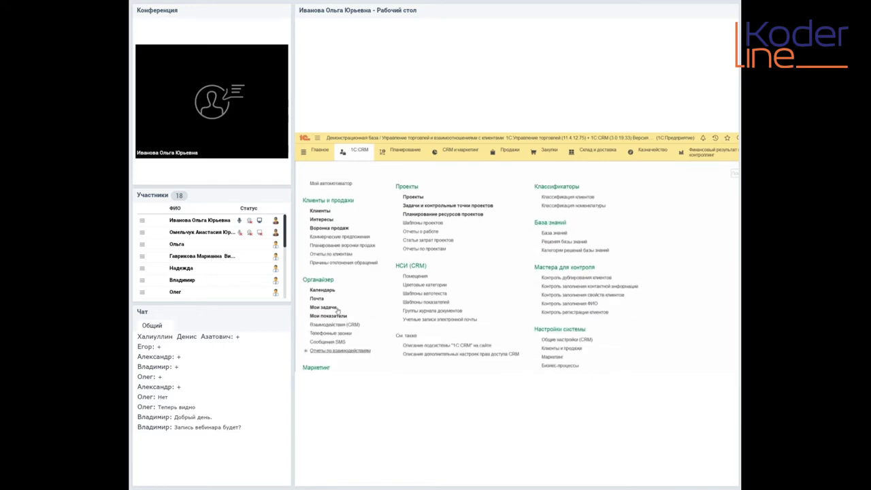
{"action": "left_click", "coordinate": [339, 351]}
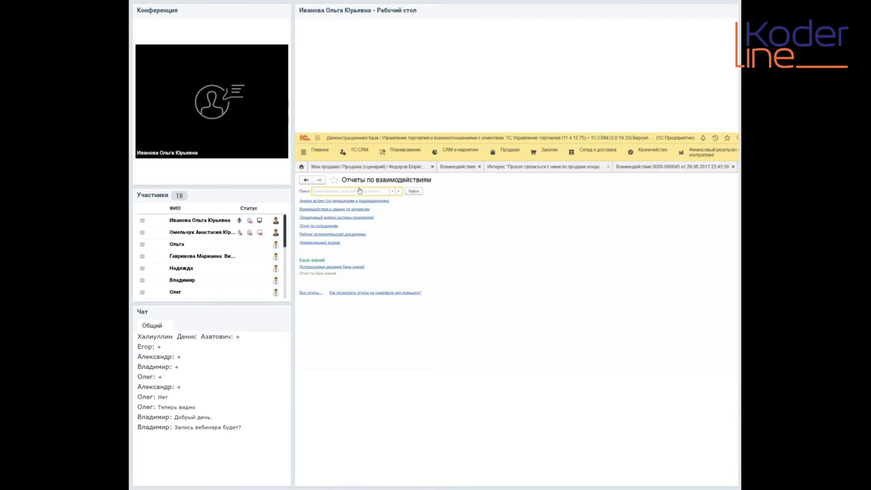
{"action": "left_click", "coordinate": [375, 201]}
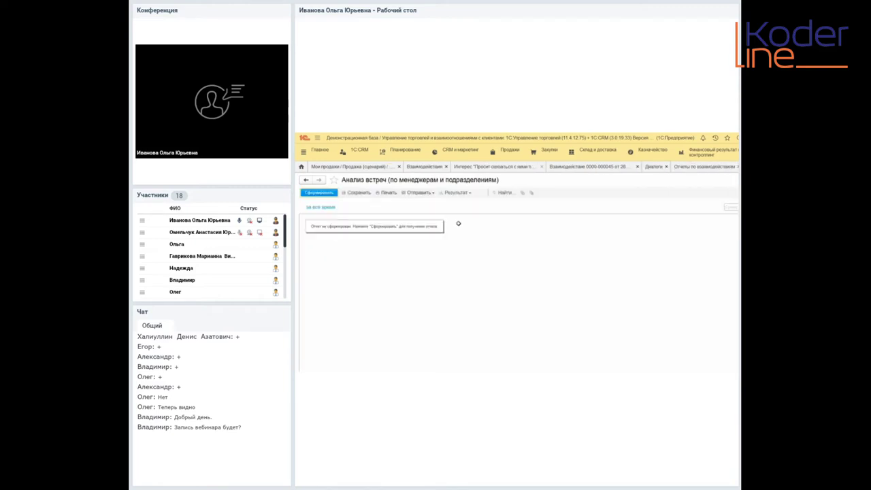
{"action": "left_click", "coordinate": [318, 192]}
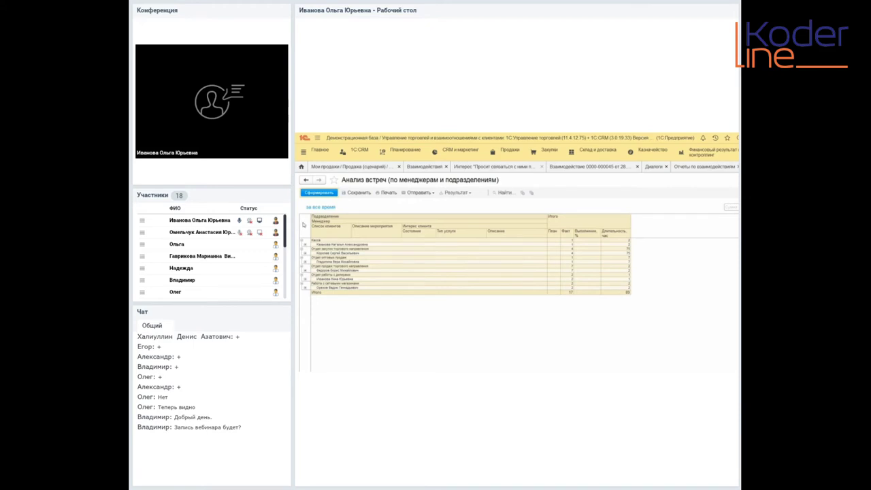
Expand the managers' meeting details for the cash desk, wholesale and trade sales departments in the meeting analysis report
{"action": "left_click", "coordinate": [303, 224]}
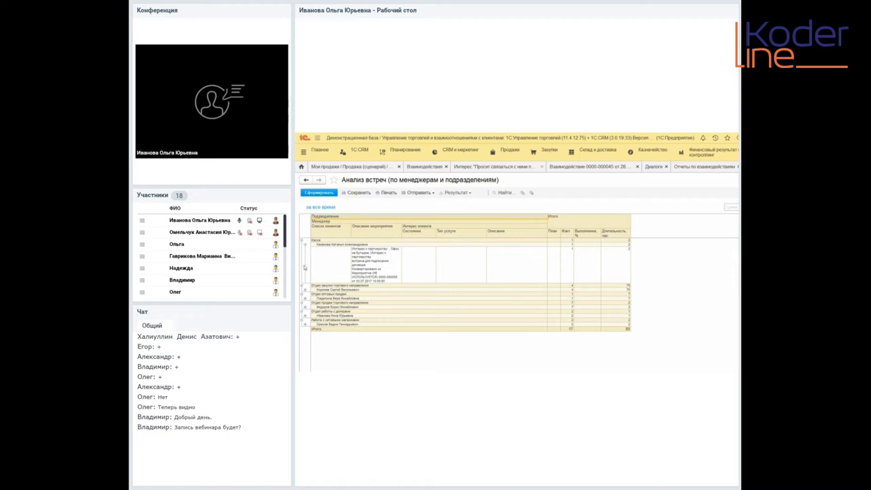
{"action": "left_click", "coordinate": [304, 297]}
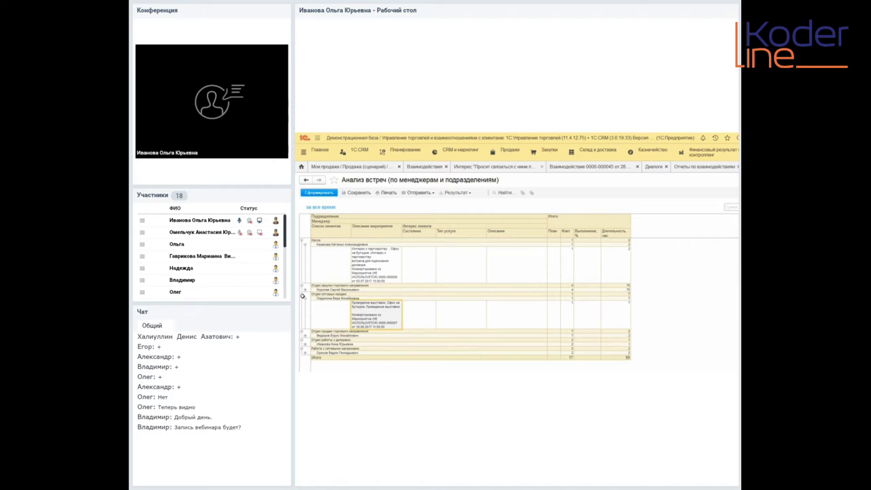
{"action": "left_click", "coordinate": [304, 335]}
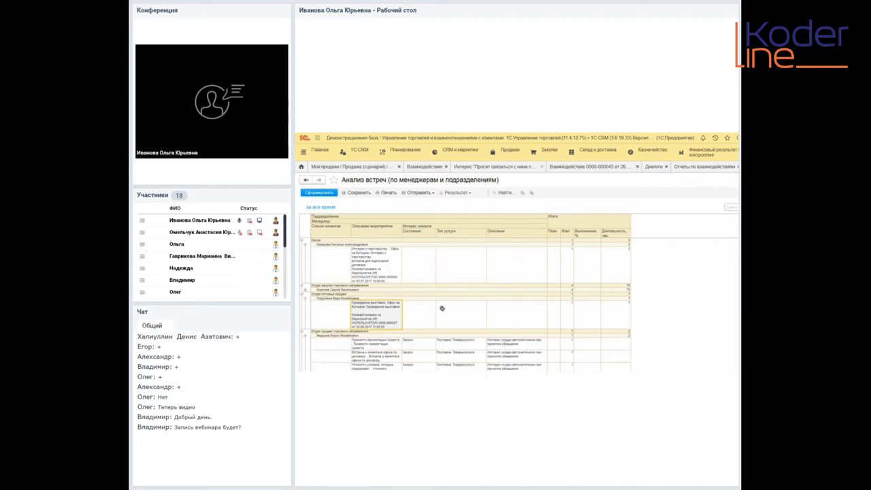
{"action": "scroll", "coordinate": [441, 308], "scroll_direction": "down", "scroll_amount": 2}
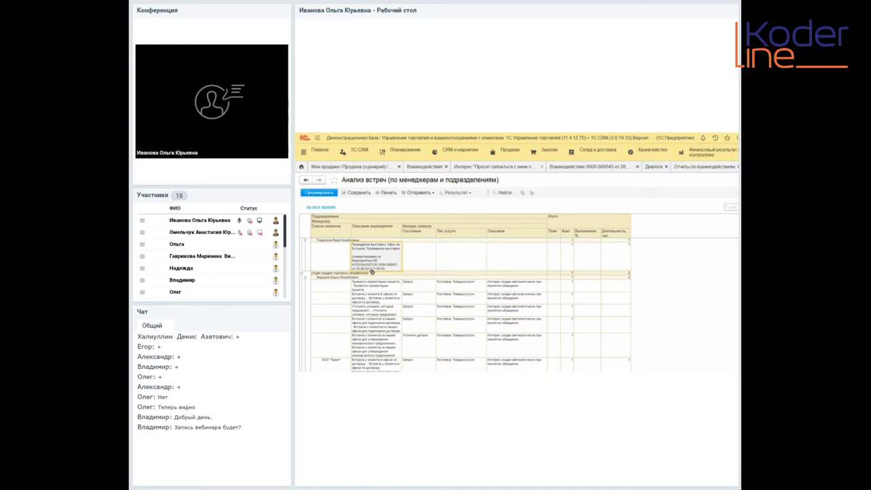
{"action": "key", "text": "Down"}
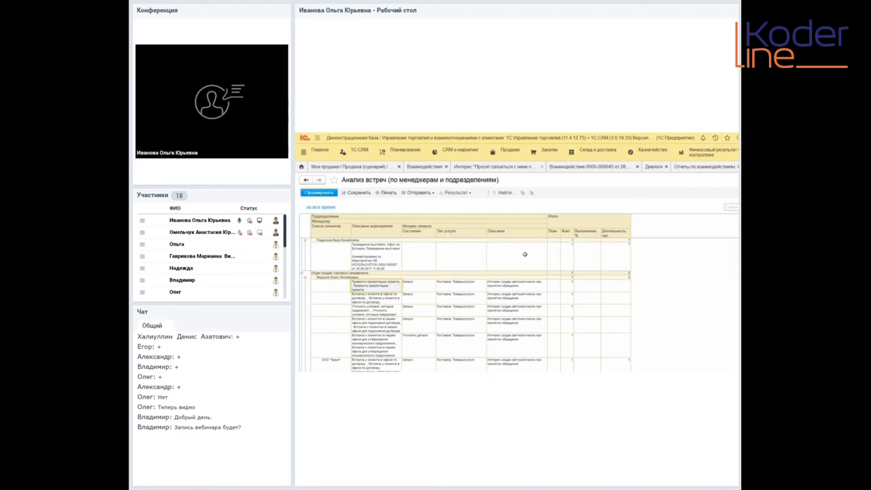
Examine the trade sales department's meeting rows, including event descriptions and client interest columns, and close the meeting analysis report
{"action": "key", "text": "Right"}
{"action": "key", "text": "Right"}
{"action": "key", "text": "Right"}
{"action": "key", "text": "Right"}
{"action": "key", "text": "Right"}
{"action": "key", "text": "Right"}
{"action": "key", "text": "shift+Down"}
{"action": "key", "text": "shift+Down"}
{"action": "key", "text": "shift+Down"}
{"action": "key", "text": "Right"}
{"action": "key", "text": "shift+Down"}
{"action": "key", "text": "shift+Down"}
{"action": "key", "text": "shift+Down"}
{"action": "key", "text": "shift+Down"}
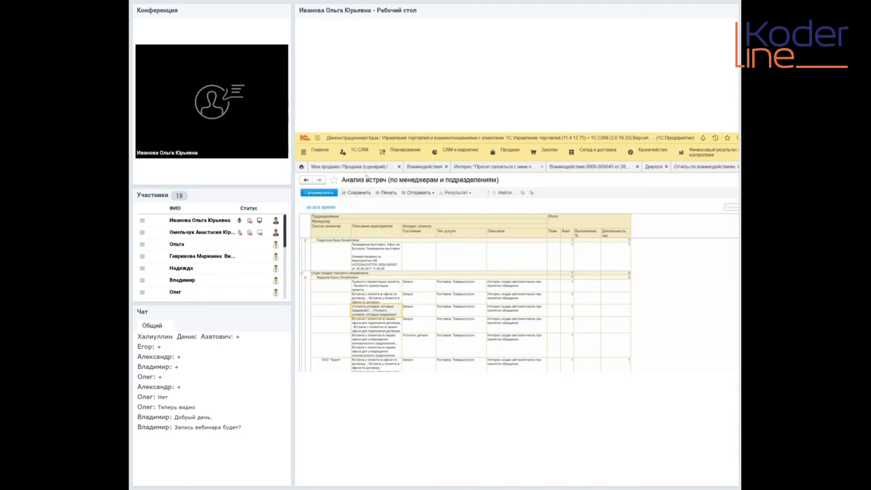
{"action": "key", "text": "Escape"}
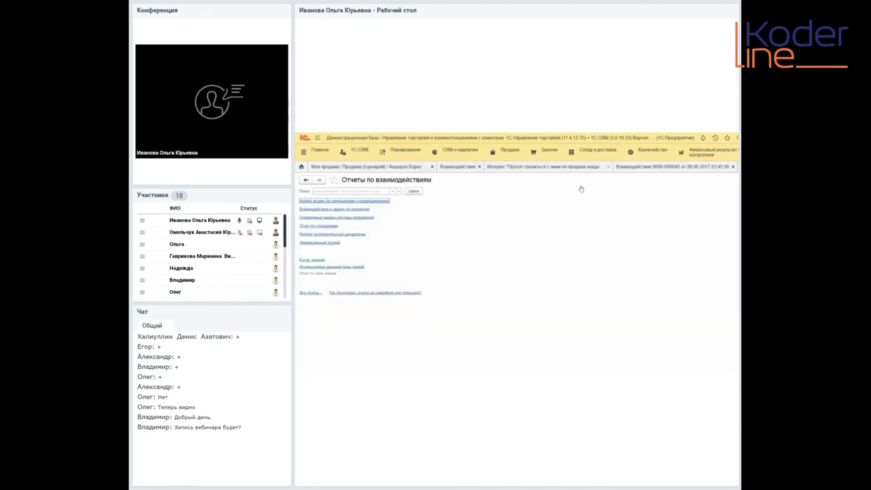
Generate the "Взаимодействия и задачи по интересам" report and expand the interest "Просит согласовать договор партнера"
{"action": "left_click", "coordinate": [320, 209]}
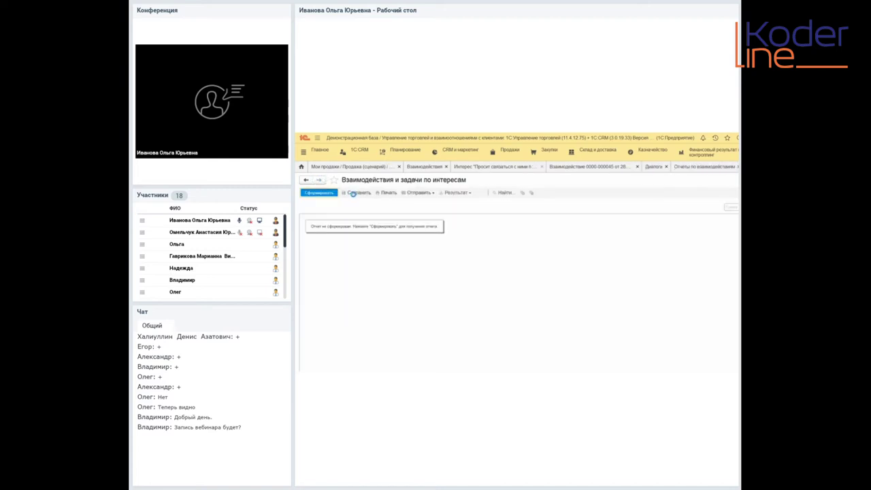
{"action": "left_click", "coordinate": [336, 192]}
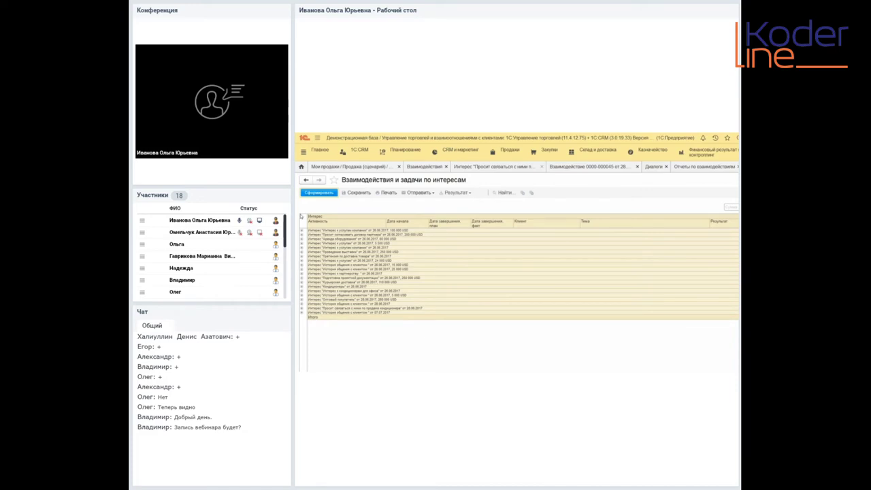
{"action": "left_click", "coordinate": [300, 216]}
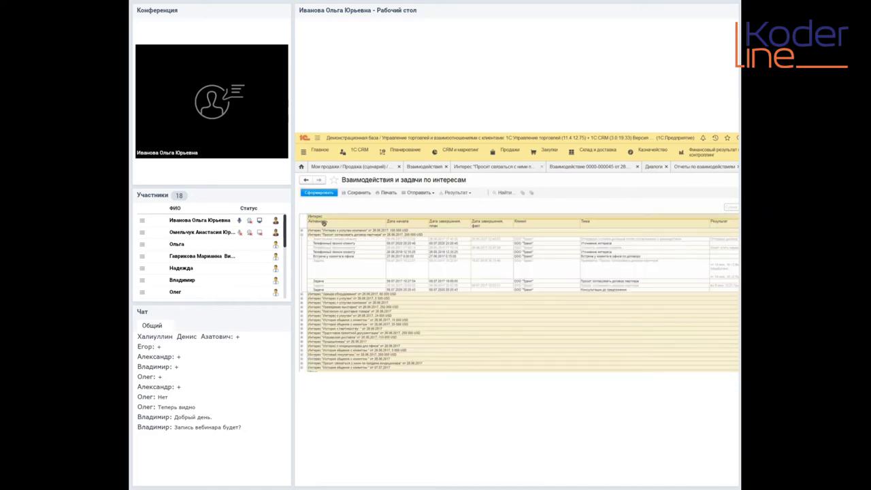
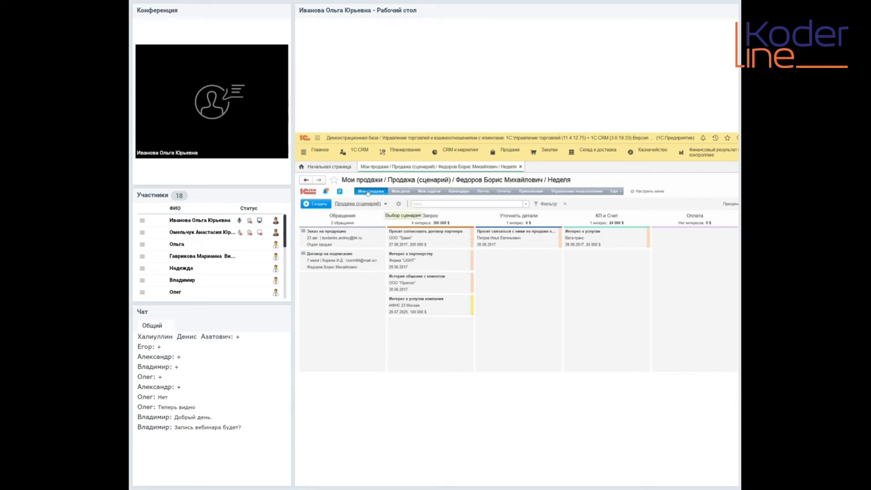
View the sales scenarios available in "Мои продажи" and open the configuration of "Продажа (сценарий)"
{"action": "left_click", "coordinate": [367, 203]}
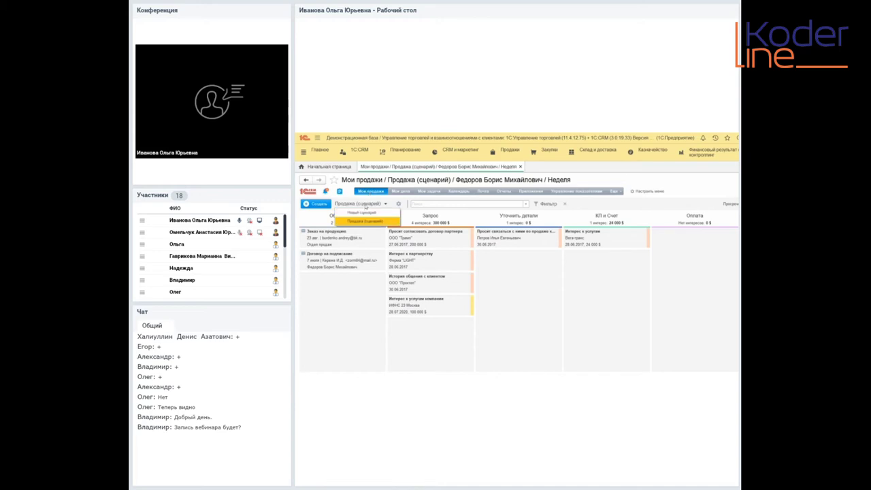
{"action": "left_click", "coordinate": [365, 204]}
{"action": "left_click", "coordinate": [357, 203]}
{"action": "left_click", "coordinate": [354, 203]}
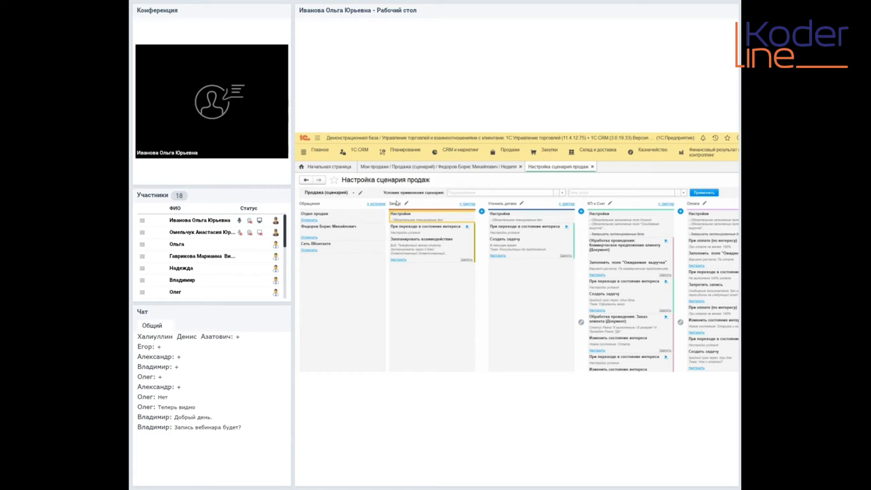
View the settings of the "Запрос" state, including the automatic completion options, and close them without changes
{"action": "left_click", "coordinate": [400, 214]}
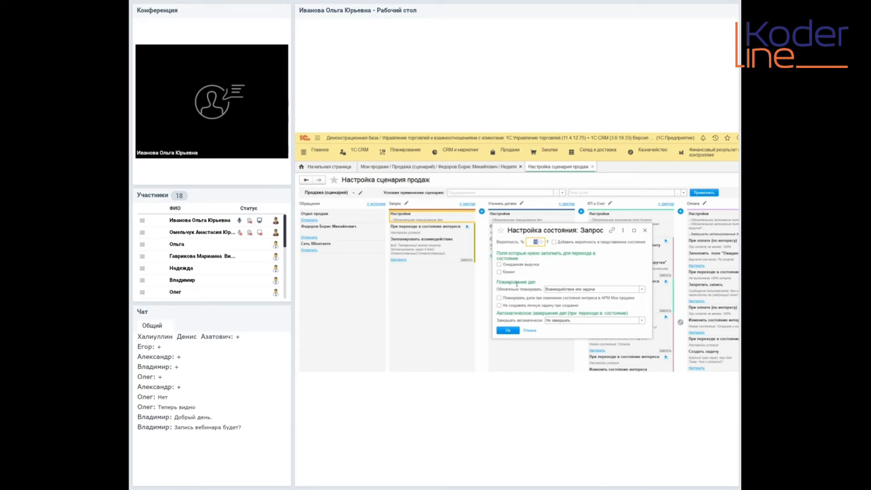
{"action": "key", "text": "F4"}
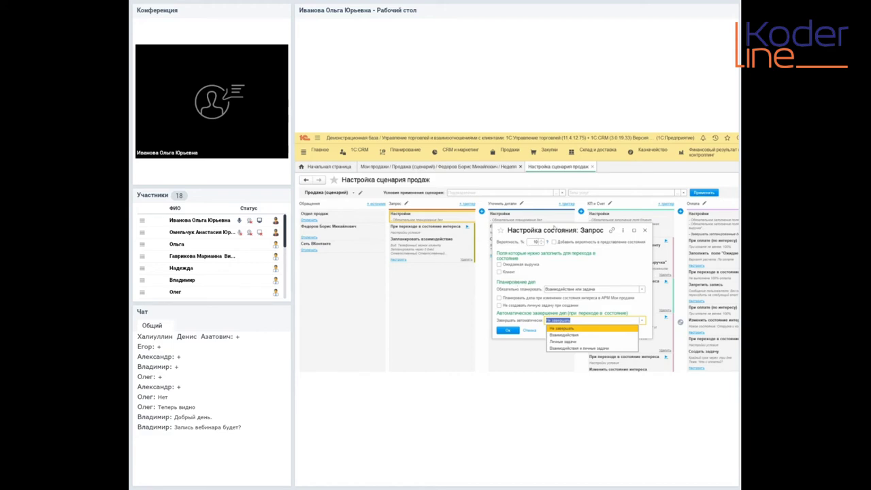
{"action": "key", "text": "Escape"}
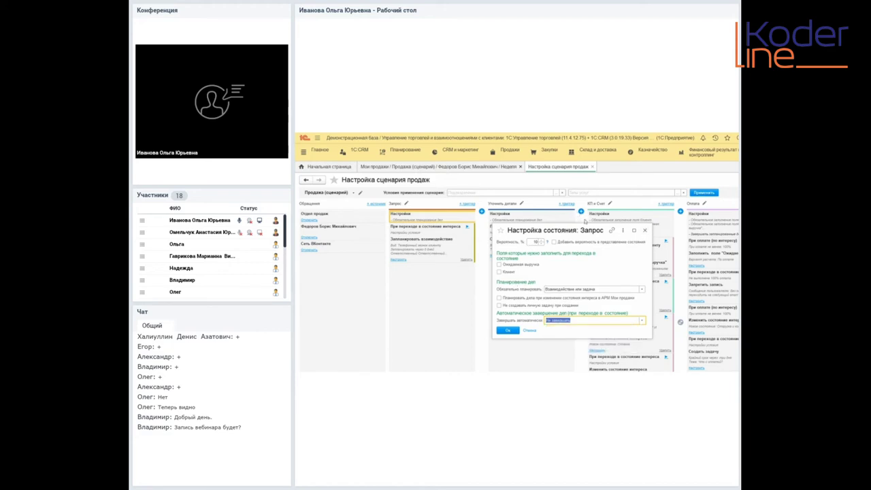
{"action": "left_click", "coordinate": [644, 230]}
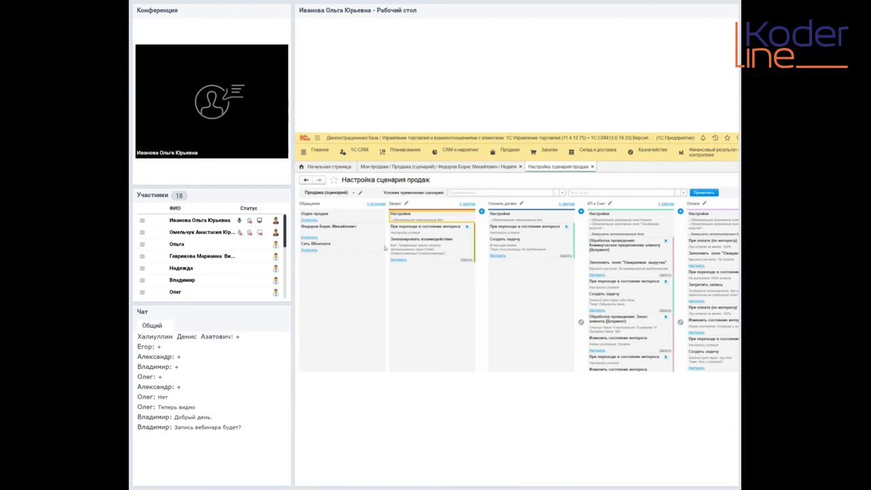
View the "Запланировать взаимодействие" trigger of the "Запрос" state with its condition and action, and close it
{"action": "left_click", "coordinate": [401, 224]}
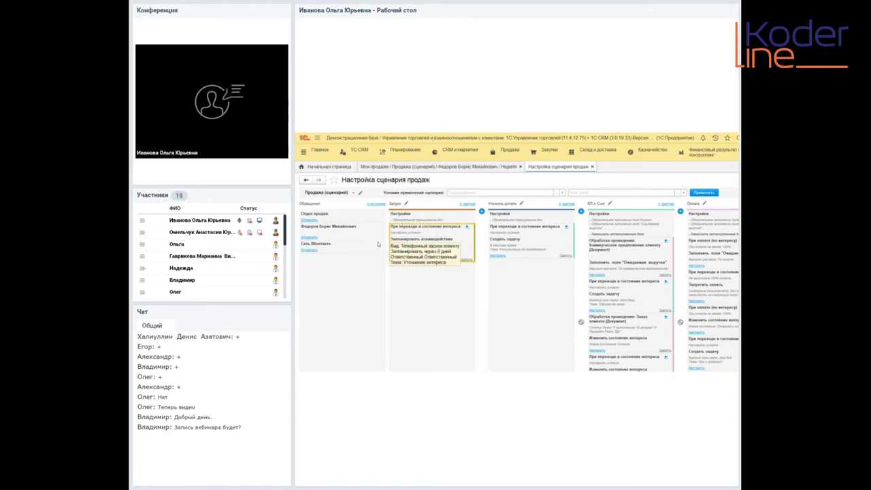
{"action": "left_click", "coordinate": [421, 239]}
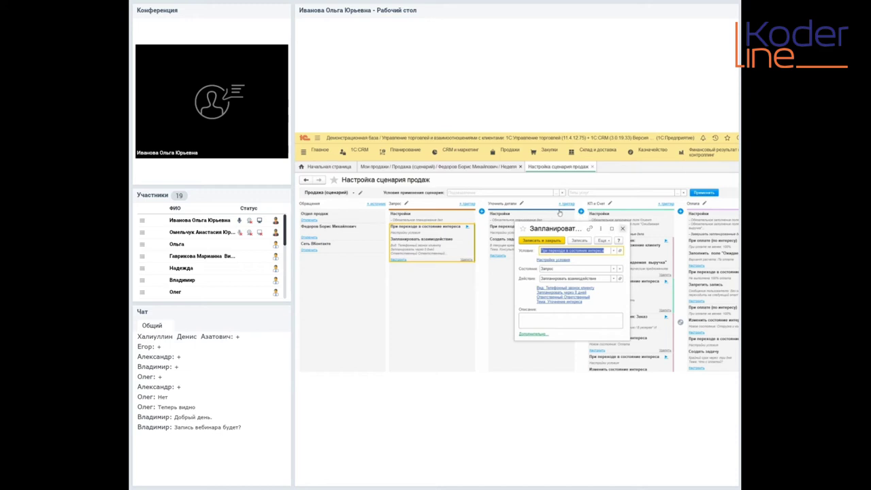
{"action": "left_click", "coordinate": [550, 211]}
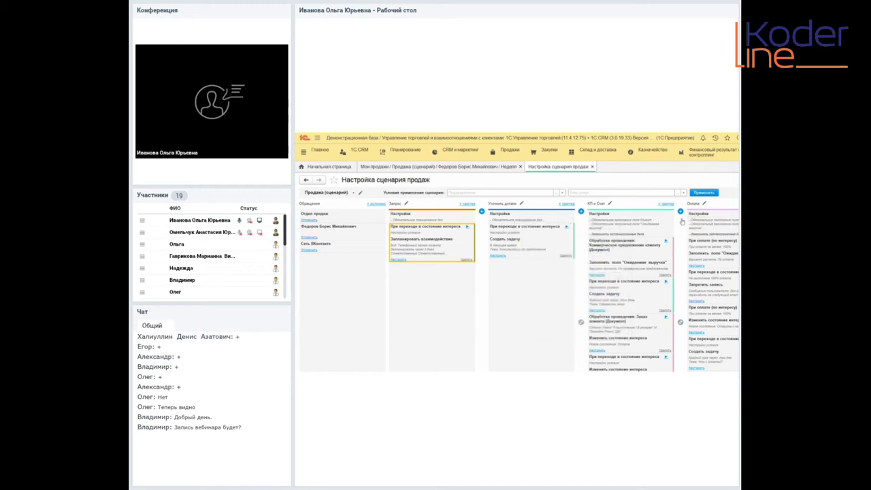
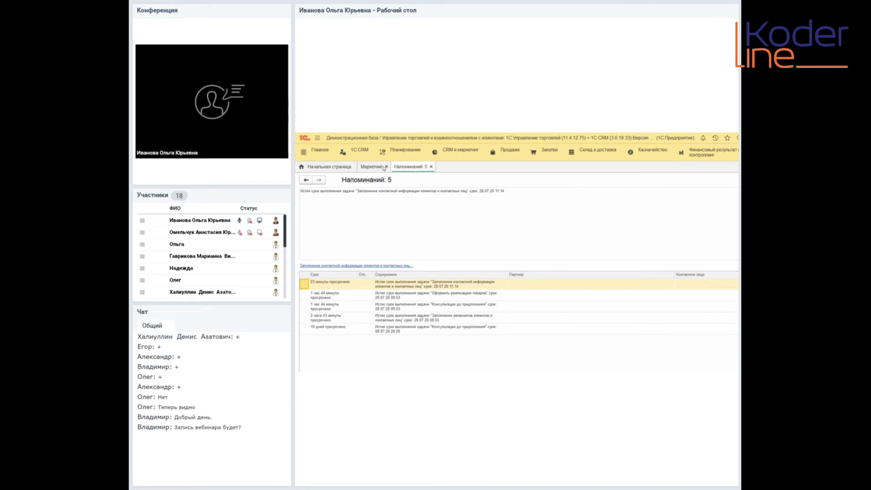
Open "Маркетинговые мероприятия" from the marketing settings and open the event "Выставка "Мир бытовой техники" -2015"
{"action": "left_click", "coordinate": [361, 166]}
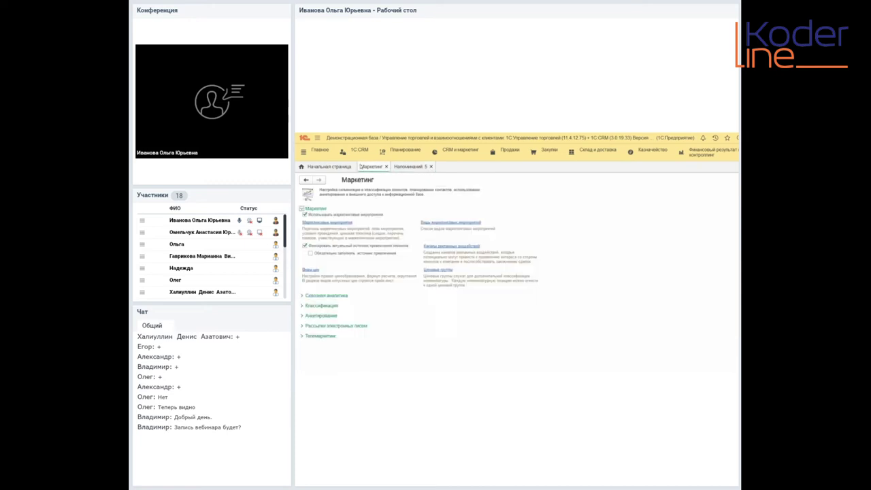
{"action": "left_click", "coordinate": [340, 207]}
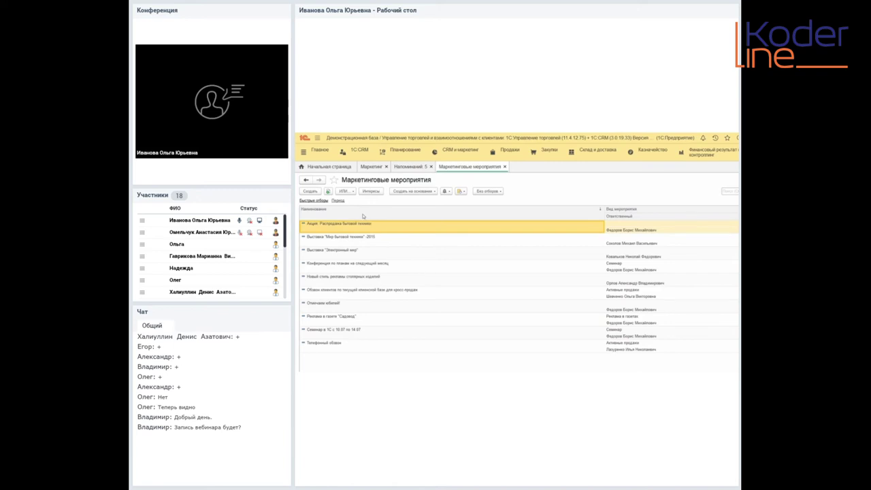
{"action": "key", "text": "Down"}
{"action": "key", "text": "Return"}
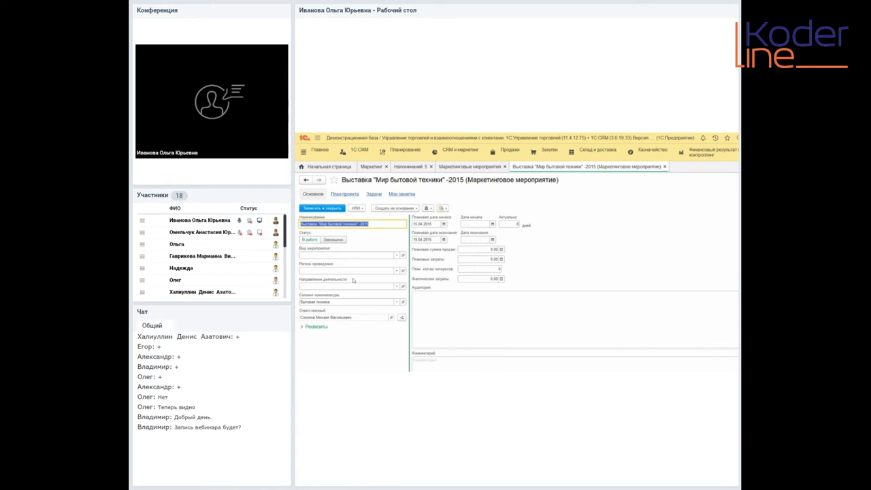
Examine the exhibition event's "Реквизиты" section and its project plan, and close the event
{"action": "left_click", "coordinate": [314, 326]}
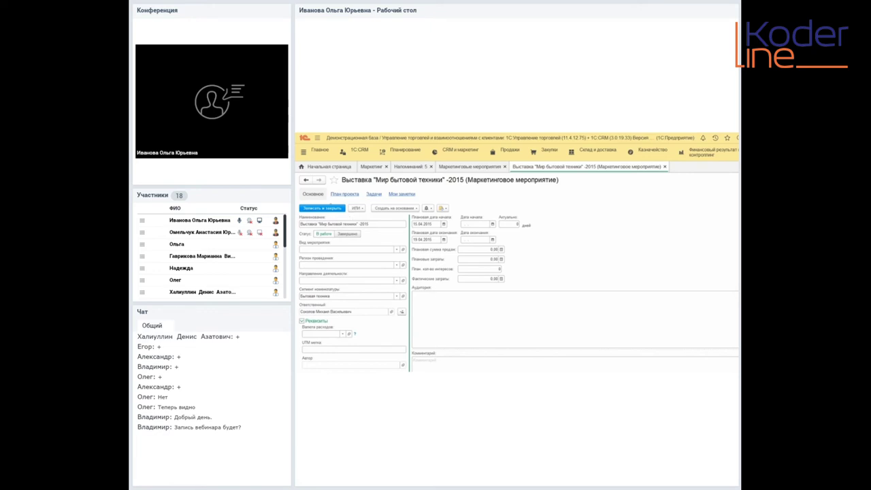
{"action": "left_click", "coordinate": [340, 193]}
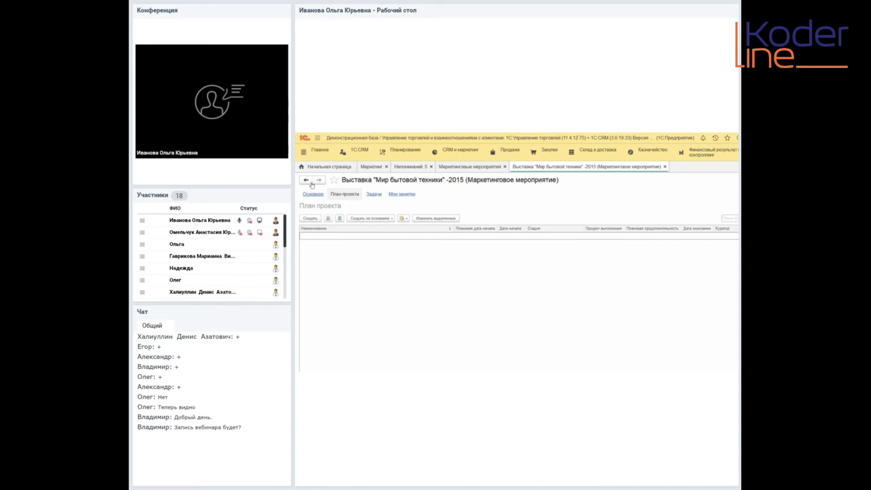
{"action": "left_click", "coordinate": [307, 181]}
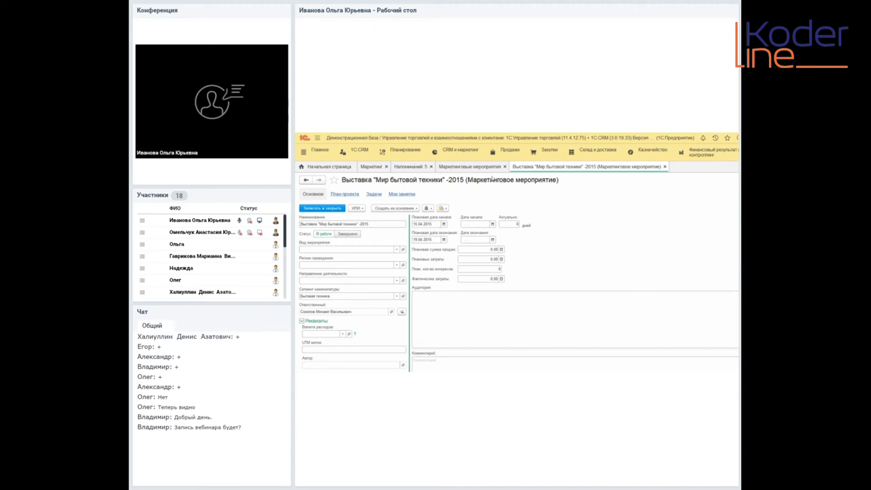
{"action": "key", "text": "Escape"}
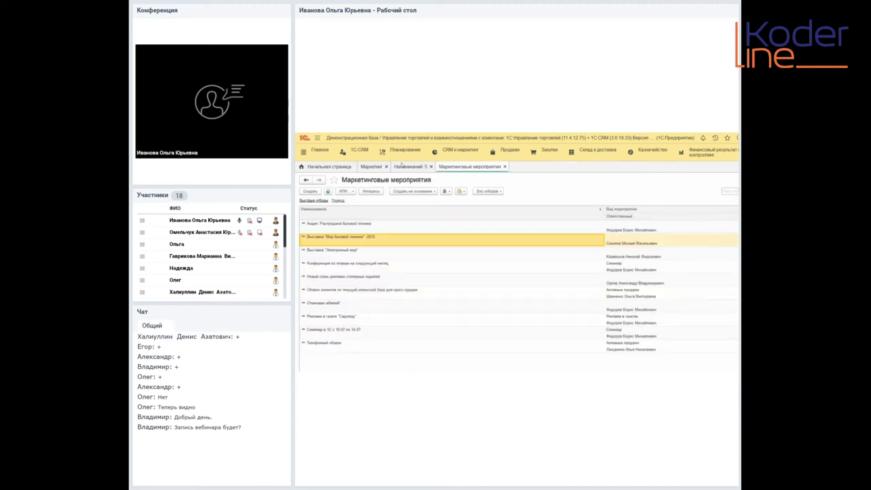
Open the "Телемаркетинг" list in 1С:CRM and open the record "Анкета потенциальных дилеров (партнеров)"
{"action": "left_click", "coordinate": [361, 166]}
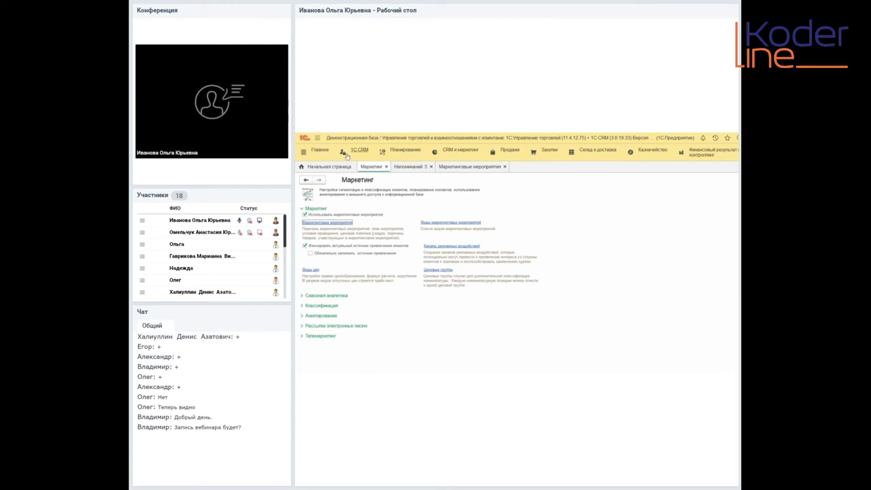
{"action": "left_click", "coordinate": [346, 149]}
{"action": "scroll", "coordinate": [349, 291], "scroll_direction": "down", "scroll_amount": 3}
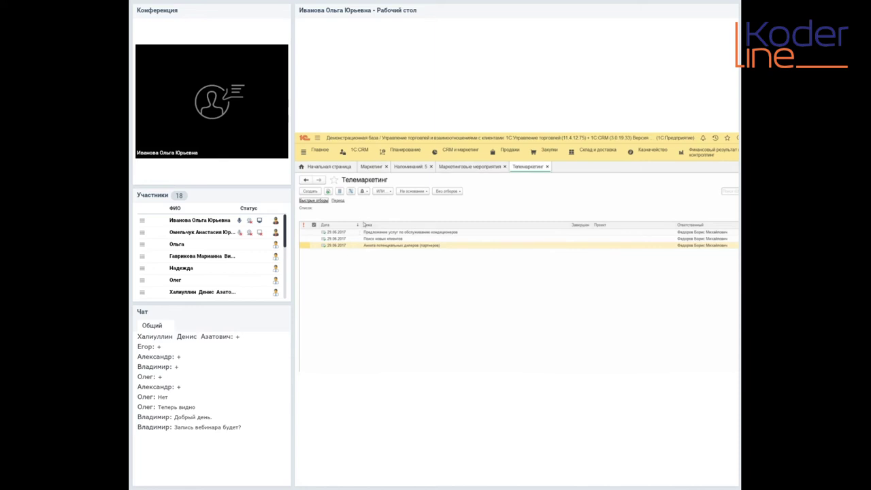
{"action": "double_click", "coordinate": [384, 245]}
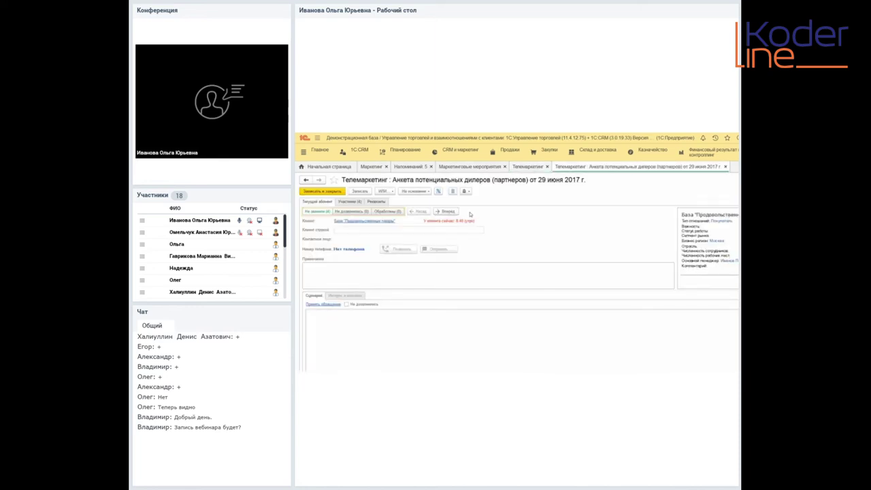
View the fill options for the telemarketing record's "Участники" list and expand "Сценарий" in its "Реквизиты" section
{"action": "left_click", "coordinate": [349, 202]}
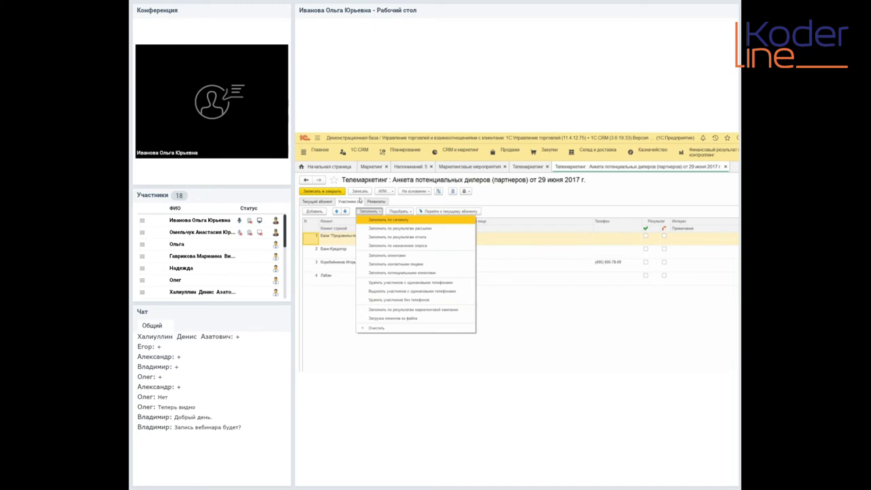
{"action": "left_click", "coordinate": [372, 201]}
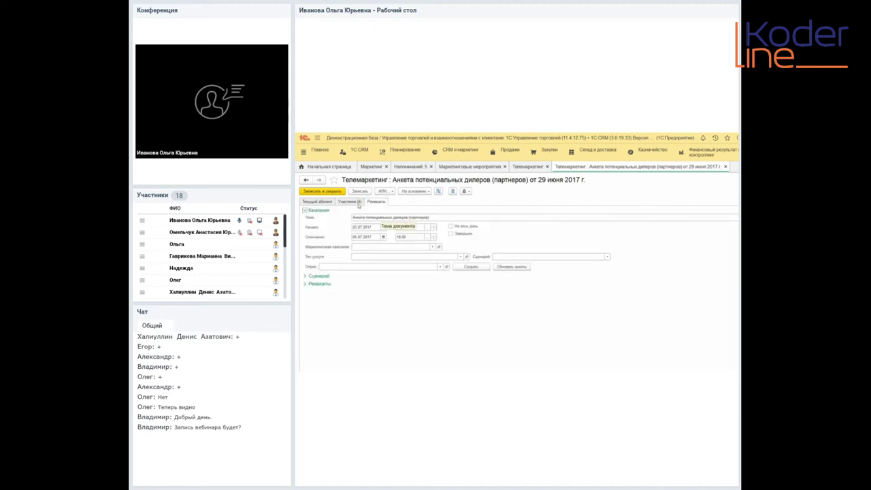
{"action": "left_click", "coordinate": [318, 276]}
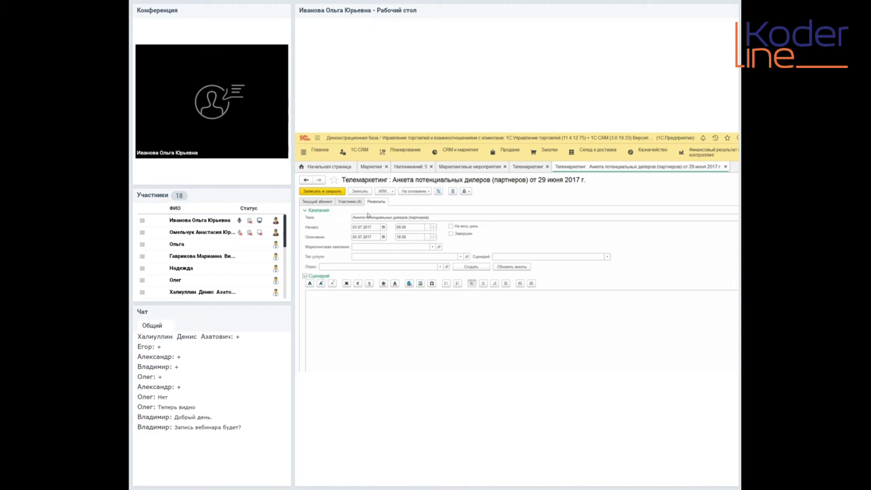
View the marketing events available for "Маркетинговая кампания" without choosing one, and expand the "Реквизиты" group of the record
{"action": "left_click", "coordinate": [381, 246]}
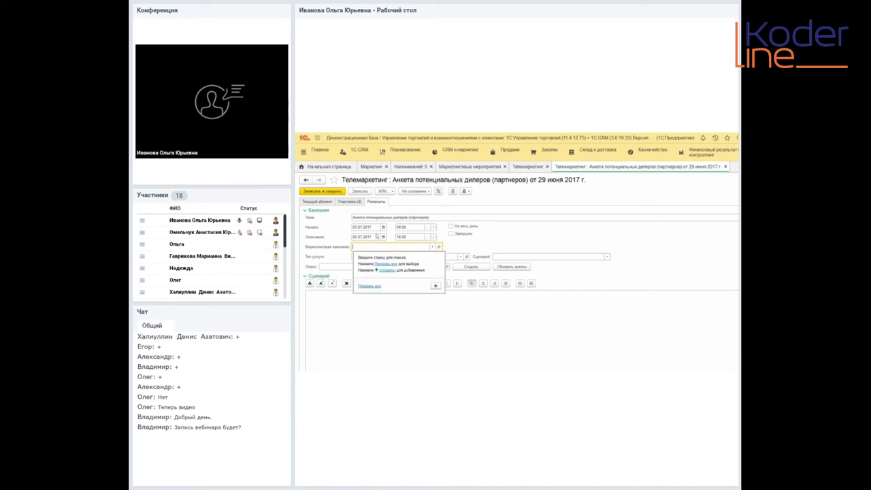
{"action": "left_click", "coordinate": [357, 257]}
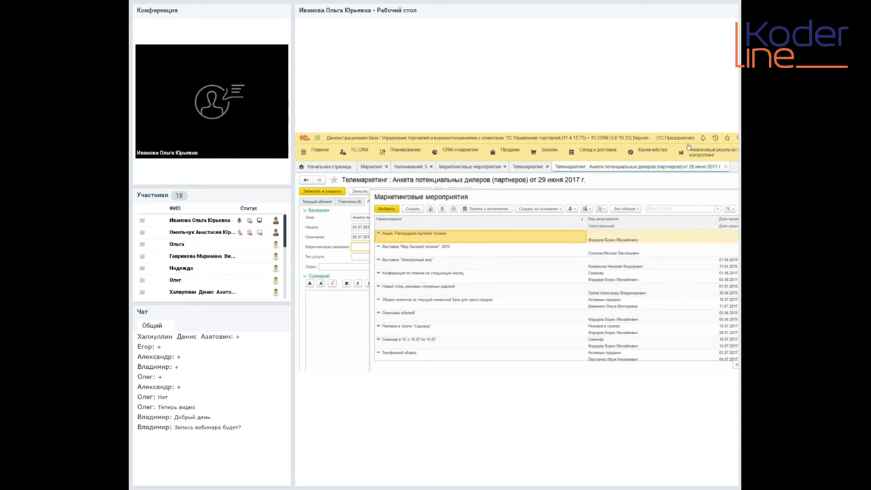
{"action": "key", "text": "Escape"}
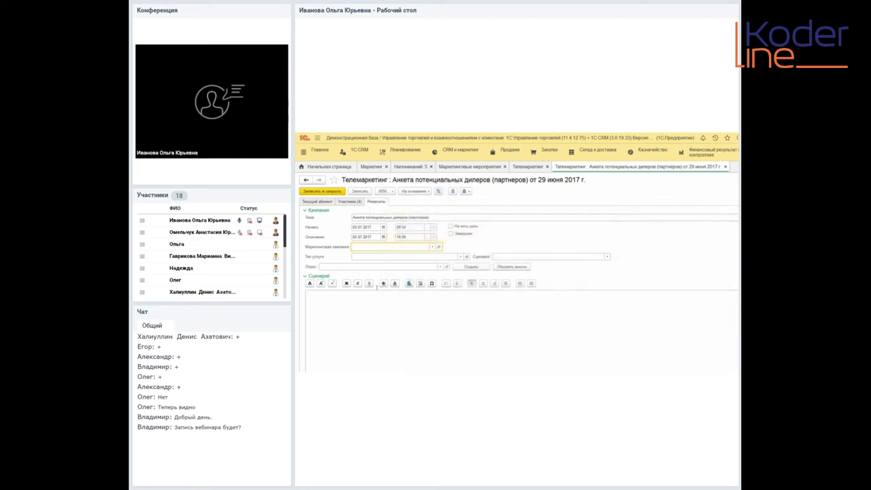
{"action": "left_click", "coordinate": [321, 354]}
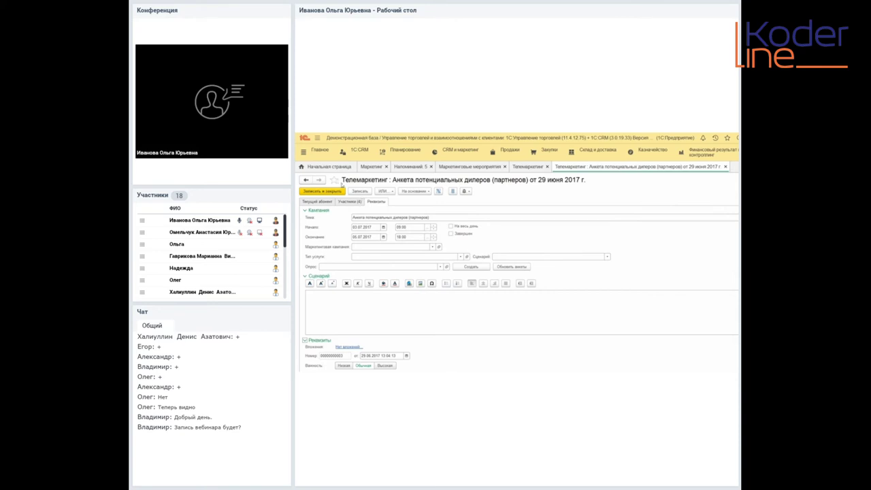
Review the "Участники" list, return to "Текущий абонент" and view the contact details of the participant who has a phone number
{"action": "left_click", "coordinate": [350, 202]}
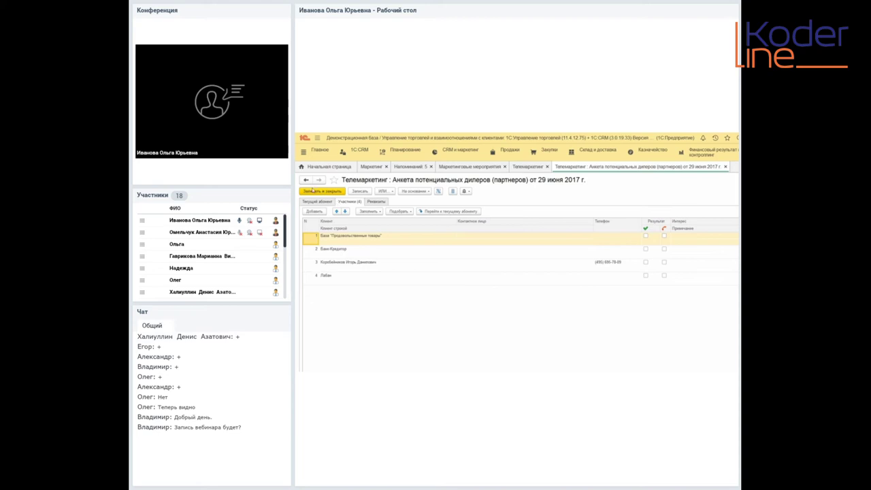
{"action": "left_click", "coordinate": [317, 201]}
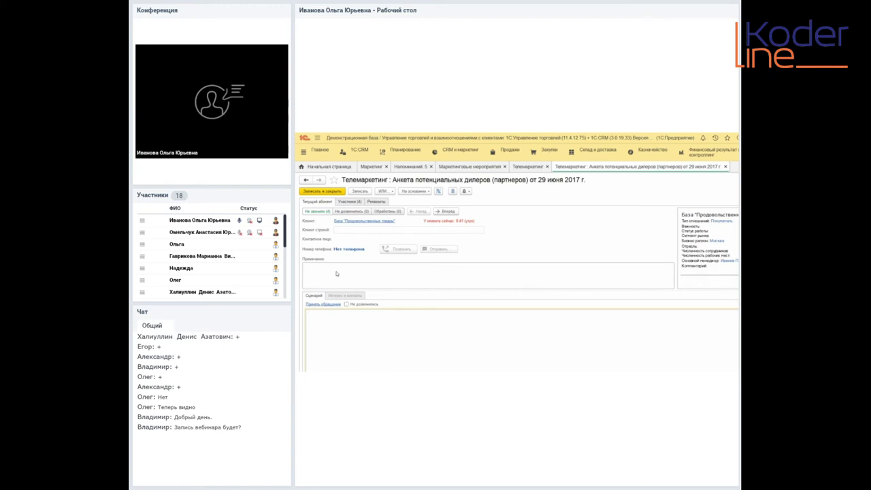
{"action": "key", "text": "shift+Tab"}
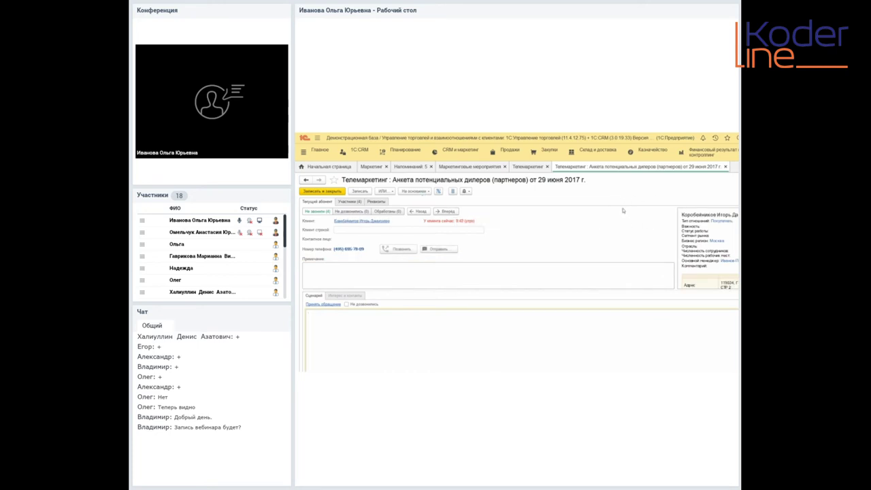
{"action": "scroll", "coordinate": [670, 251], "scroll_direction": "down", "scroll_amount": 2}
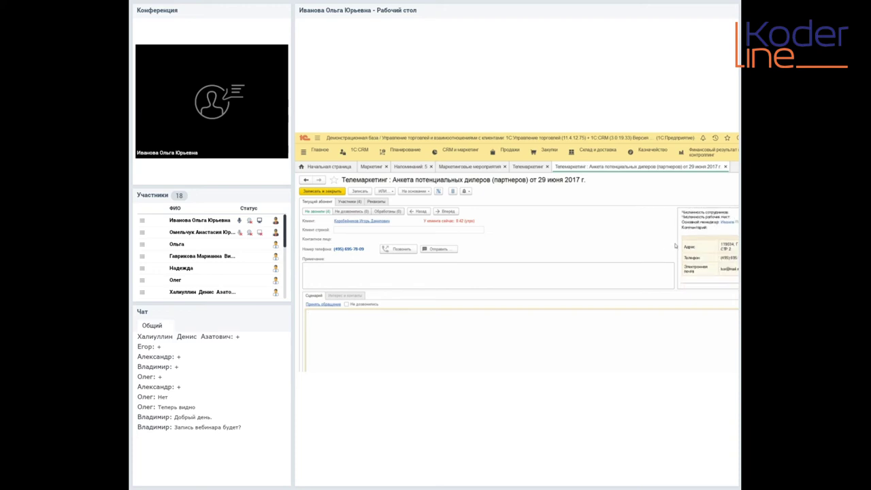
View the "Настройка поля отображения содержания" settings for the client information, and close them and the telemarketing record
{"action": "left_click", "coordinate": [715, 257]}
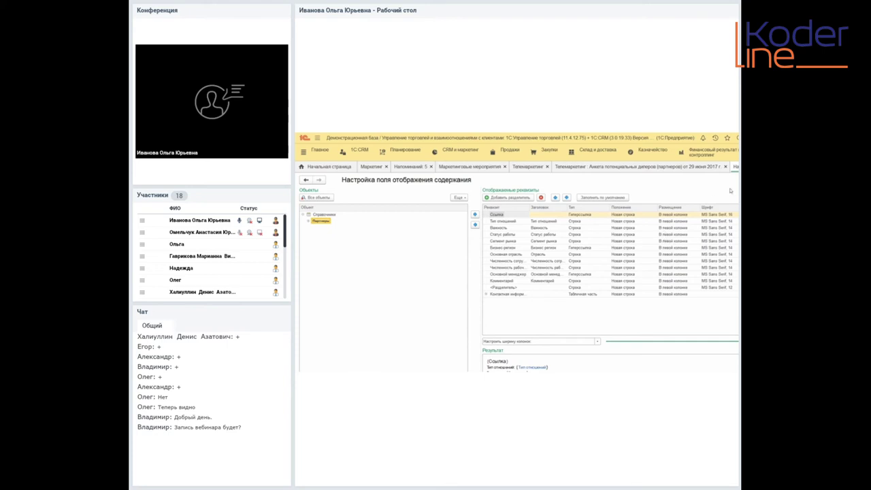
{"action": "left_click", "coordinate": [734, 168]}
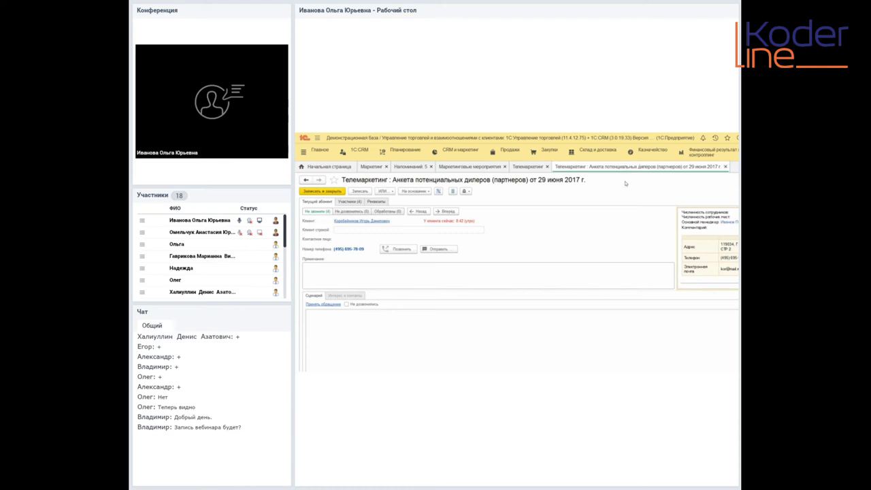
{"action": "left_click", "coordinate": [726, 166]}
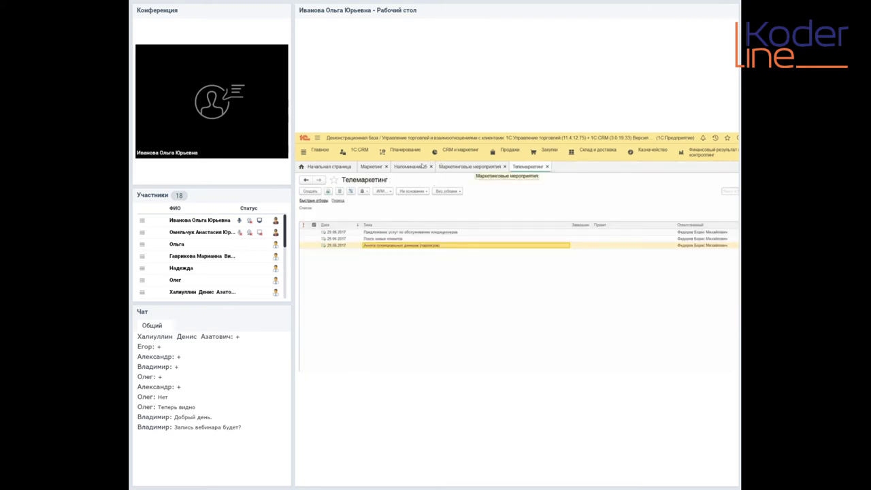
Open the marketing reports in 1С:CRM, generate "Анализ источников первичного интереса" for all time and expand its source groups
{"action": "left_click", "coordinate": [351, 150]}
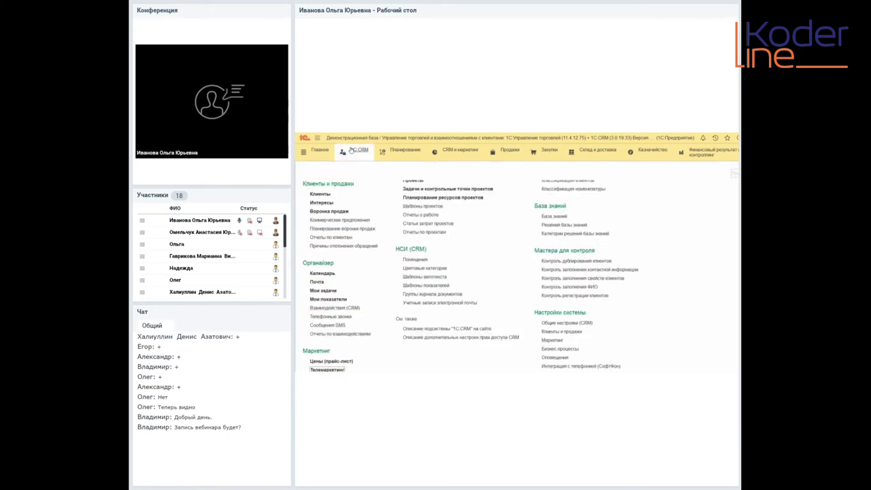
{"action": "scroll", "coordinate": [330, 333], "scroll_direction": "down", "scroll_amount": 2}
{"action": "left_click", "coordinate": [333, 312]}
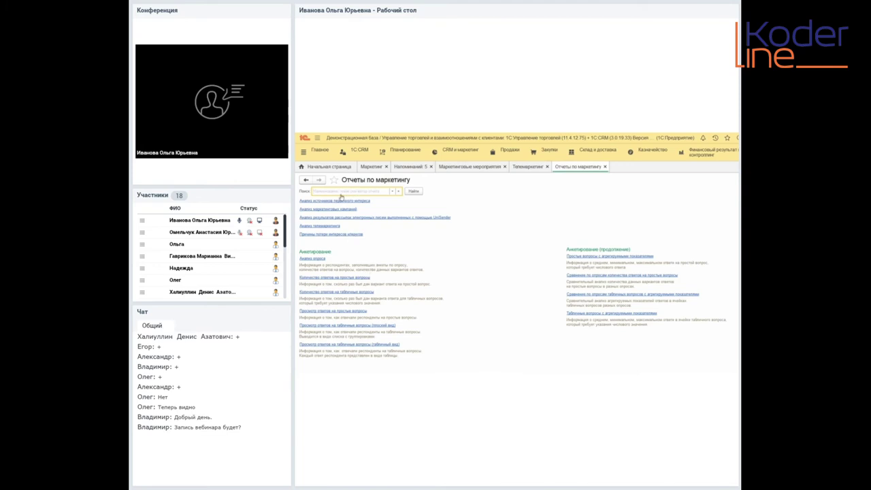
{"action": "left_click", "coordinate": [339, 200]}
{"action": "left_click", "coordinate": [318, 193]}
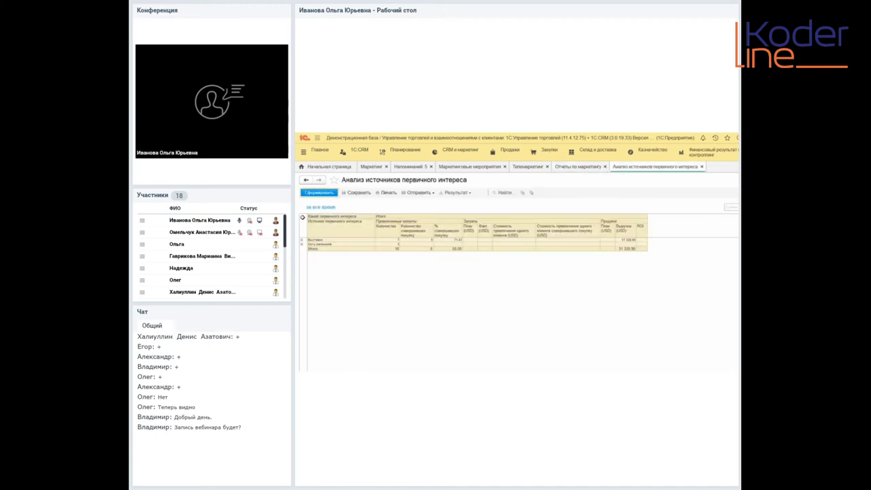
{"action": "left_click", "coordinate": [301, 219]}
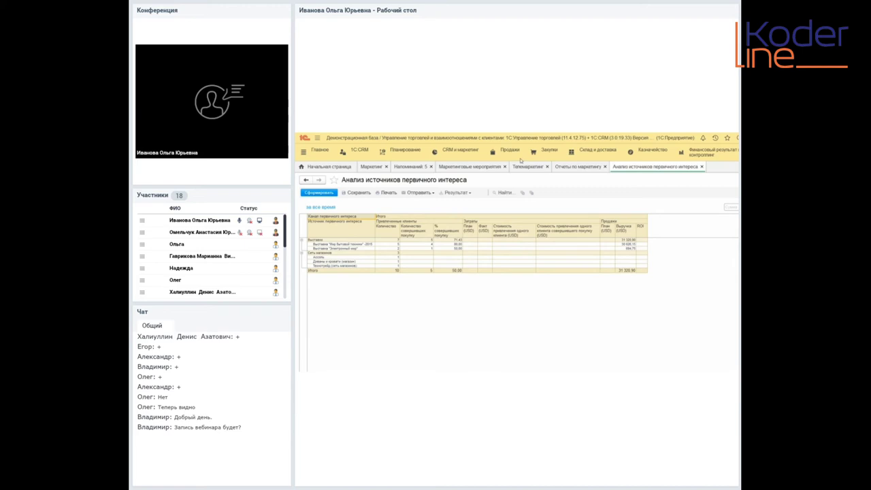
Open the "Анализ маркетинговых кампаний" report, examine its campaign rows and planned and actual figures, and close it
{"action": "left_click", "coordinate": [578, 166]}
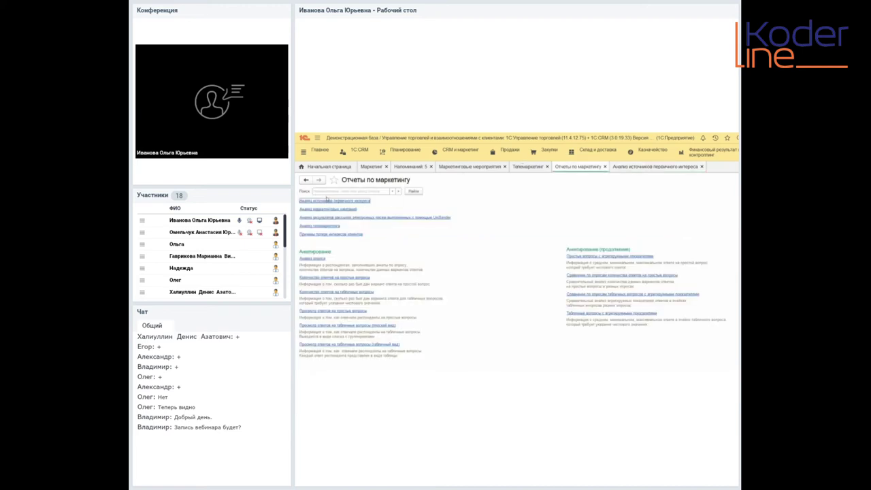
{"action": "left_click", "coordinate": [328, 208]}
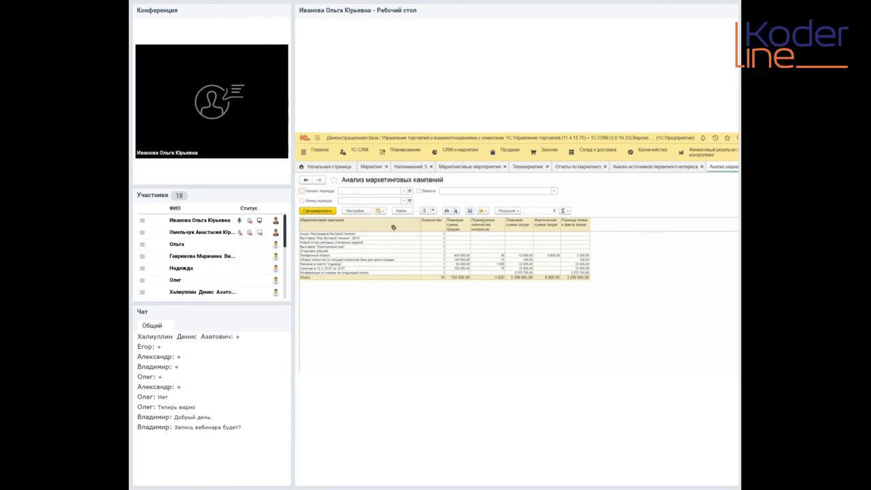
{"action": "left_click_drag", "start_coordinate": [320, 234], "coordinate": [381, 259]}
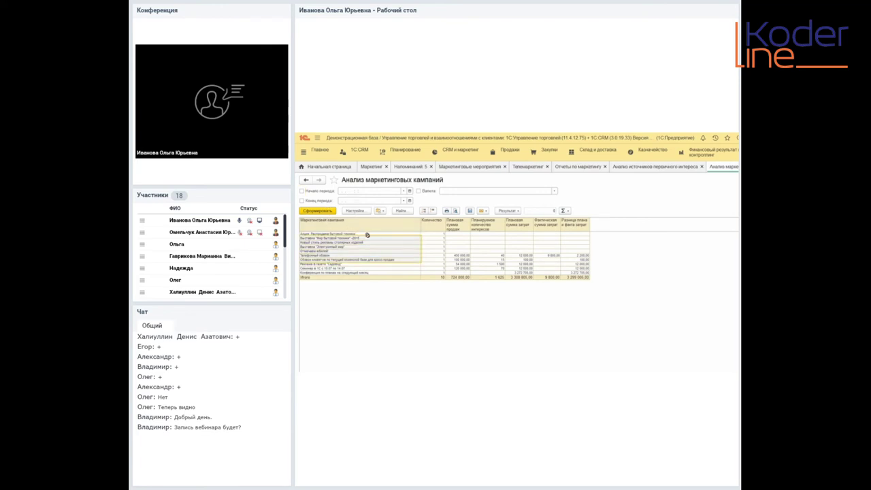
{"action": "left_click_drag", "start_coordinate": [401, 230], "coordinate": [518, 232]}
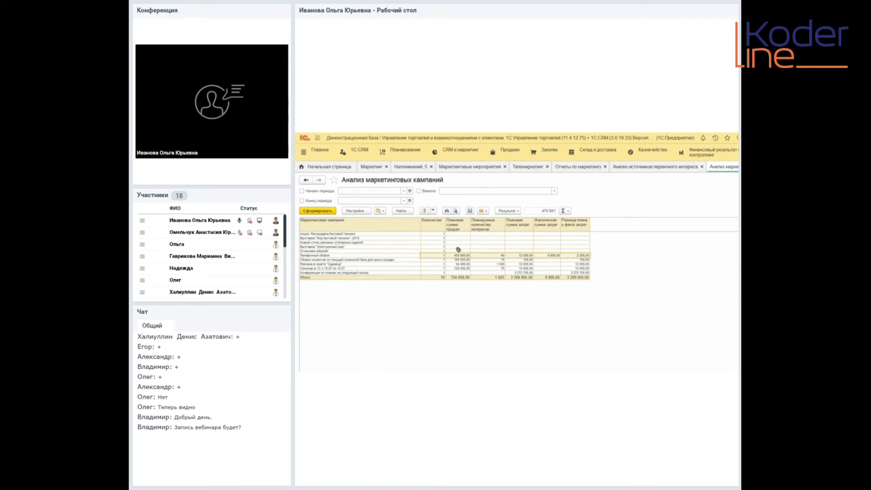
{"action": "left_click", "coordinate": [361, 242]}
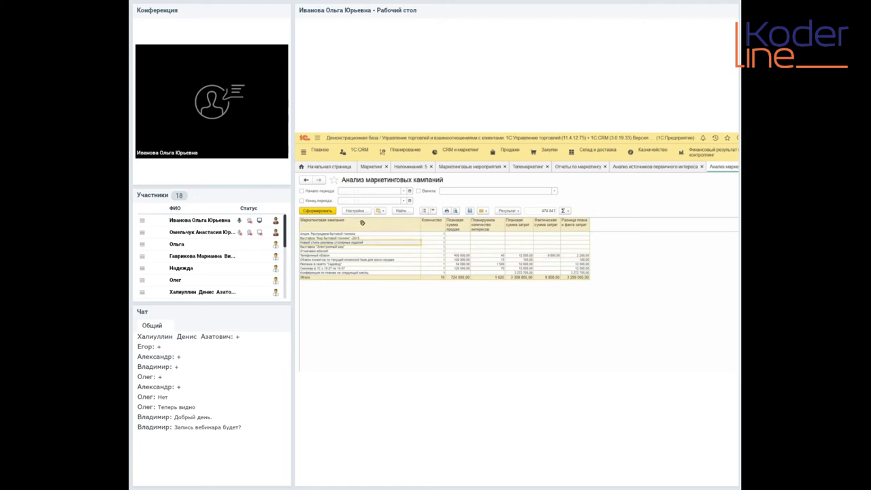
{"action": "left_click", "coordinate": [730, 170]}
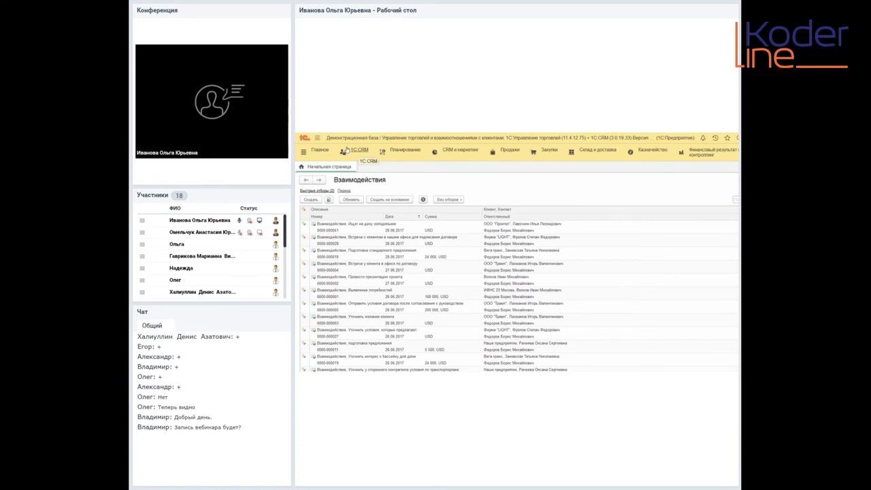
Open the 1С:CRM "Рабочий стол", examine the "Мои продажи" board's stages, and view and close the "Виджеты" list
{"action": "left_click", "coordinate": [346, 150]}
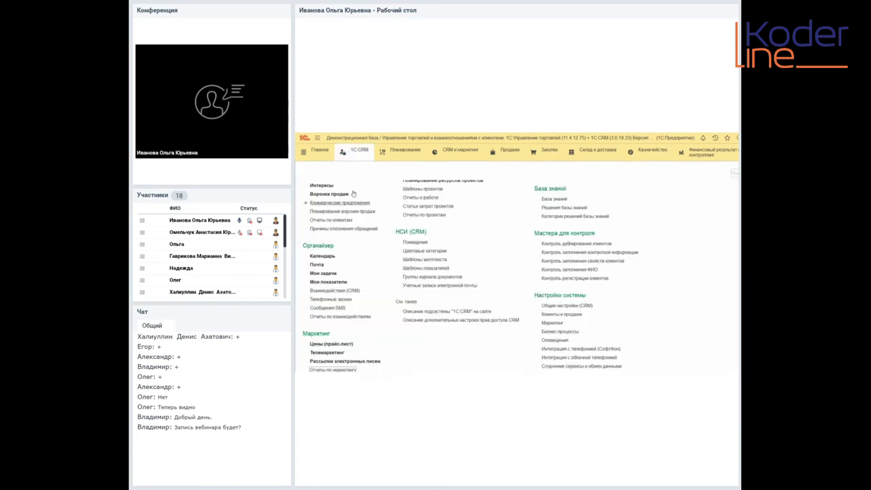
{"action": "scroll", "coordinate": [325, 239], "scroll_direction": "up", "scroll_amount": 3}
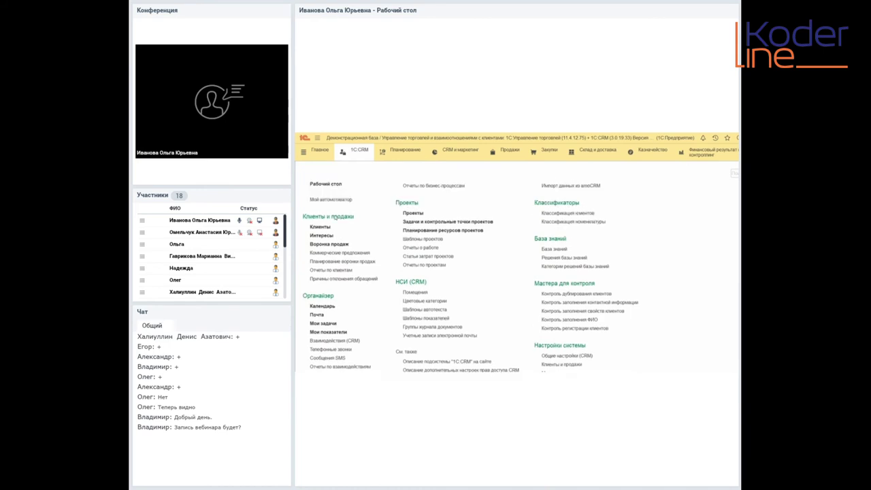
{"action": "left_click", "coordinate": [326, 201]}
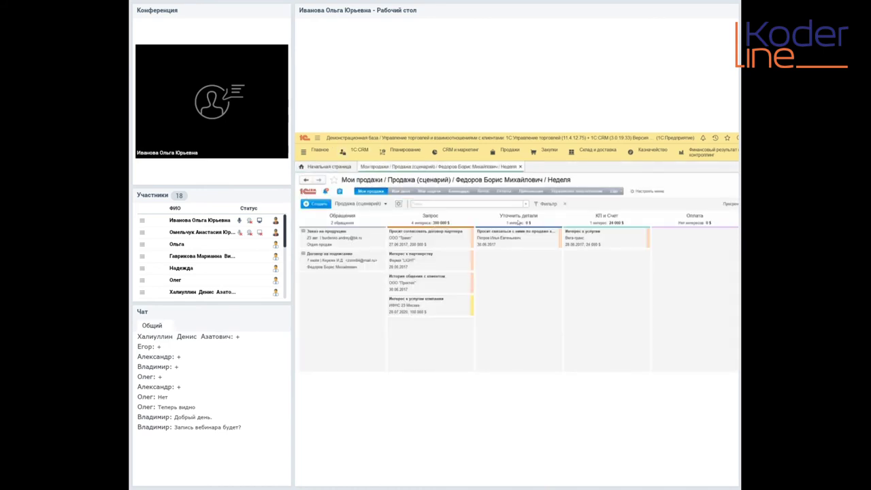
{"action": "scroll", "coordinate": [619, 370], "scroll_direction": "right", "scroll_amount": 2}
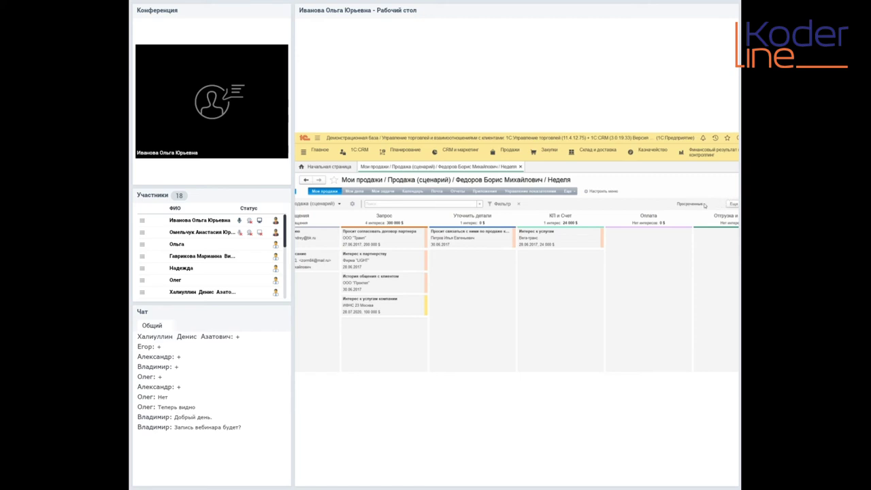
{"action": "scroll", "coordinate": [719, 273], "scroll_direction": "left", "scroll_amount": 2}
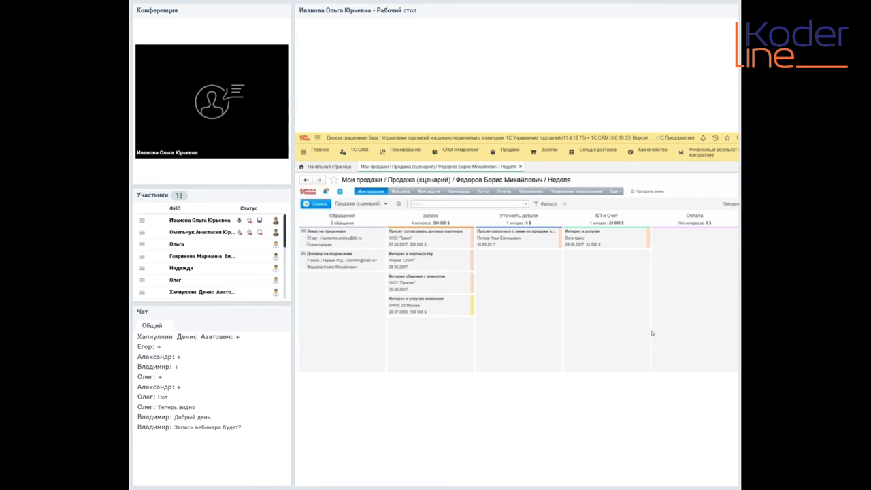
{"action": "scroll", "coordinate": [602, 367], "scroll_direction": "right", "scroll_amount": 2}
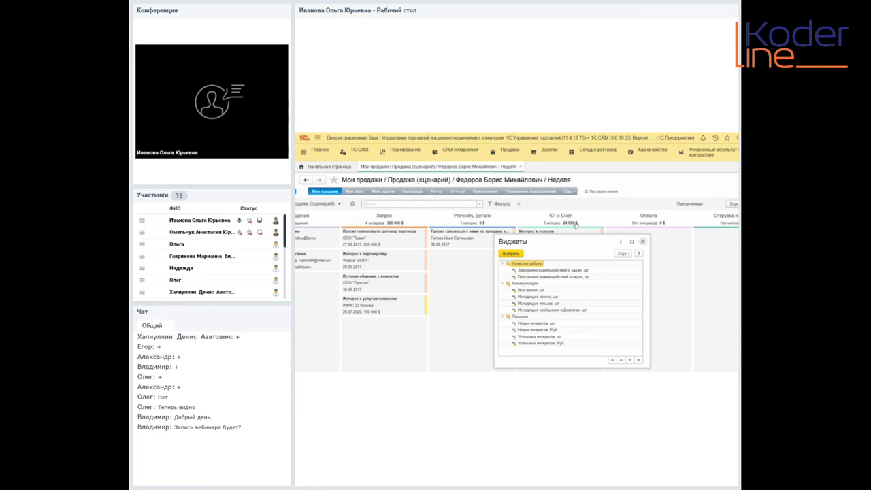
{"action": "left_click", "coordinate": [643, 241]}
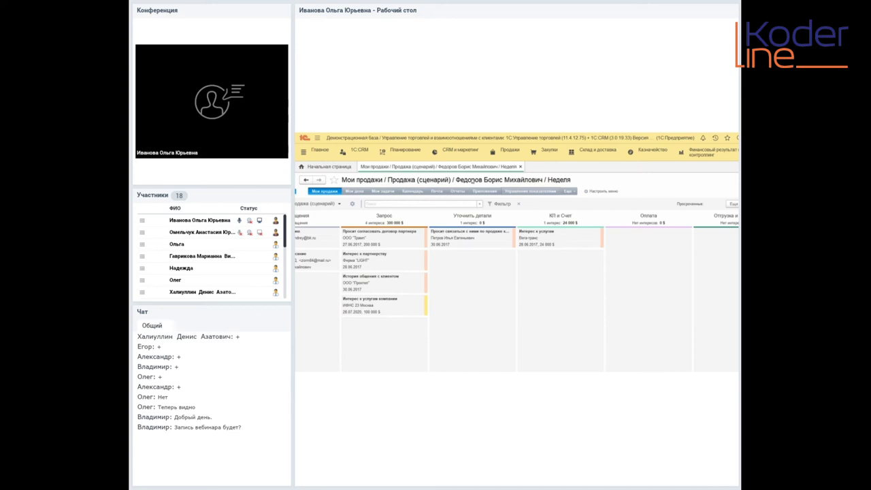
Open "Управление показателями" and the "Входящие телефонные звонки" indicator setting of the sales employee who has this indicator
{"action": "left_click", "coordinate": [504, 190]}
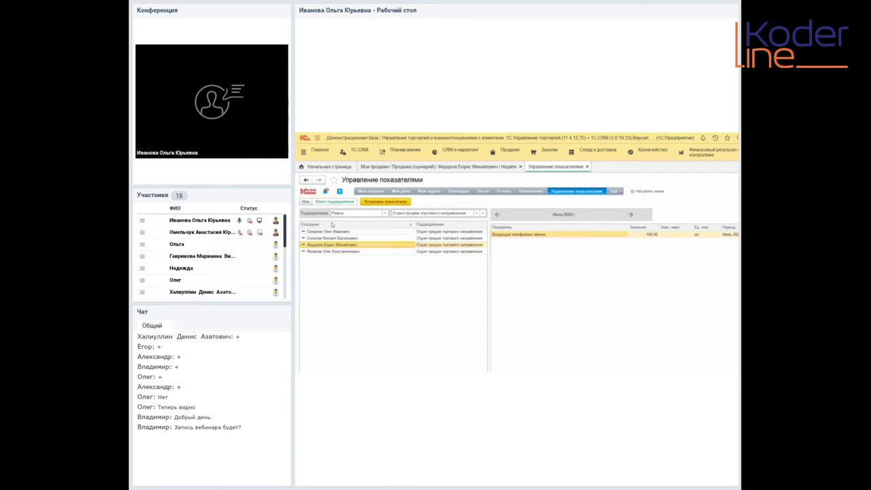
{"action": "key", "text": "Down"}
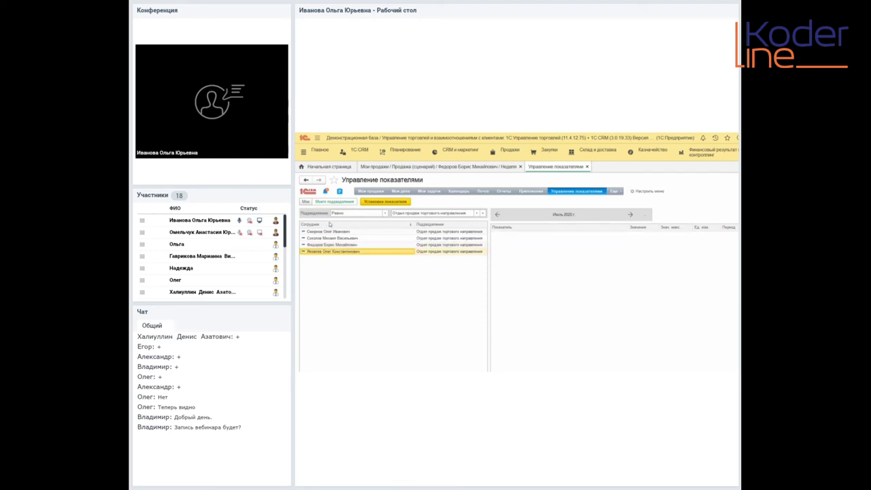
{"action": "key", "text": "Up"}
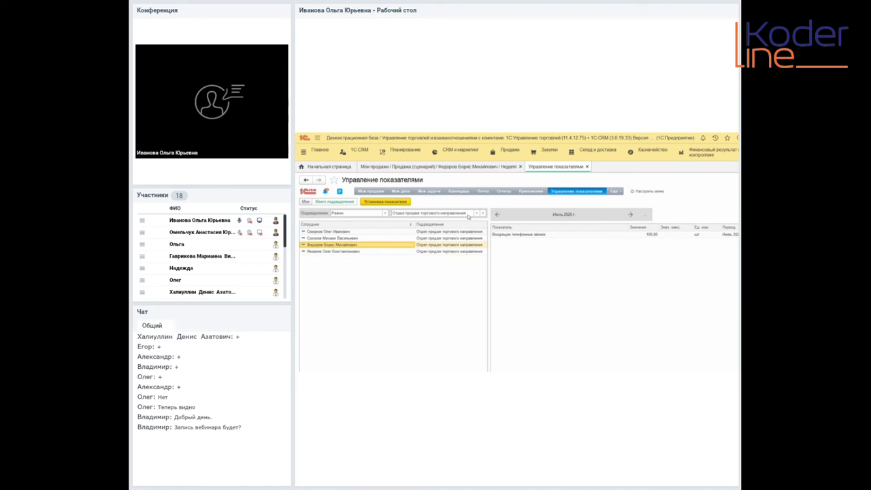
{"action": "key", "text": "Return"}
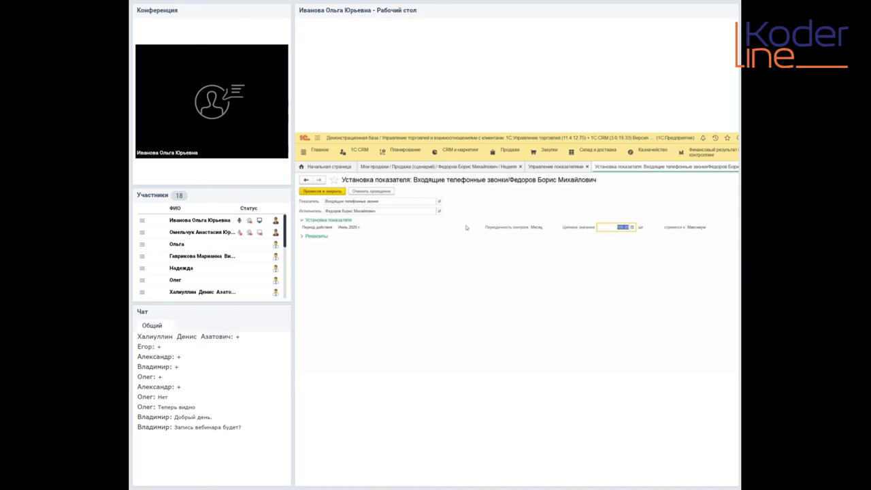
Examine the indicator setting's "Реквизиты" and close it, and view and close the "Шаблоны показателей" list for the same employee
{"action": "left_click", "coordinate": [315, 236]}
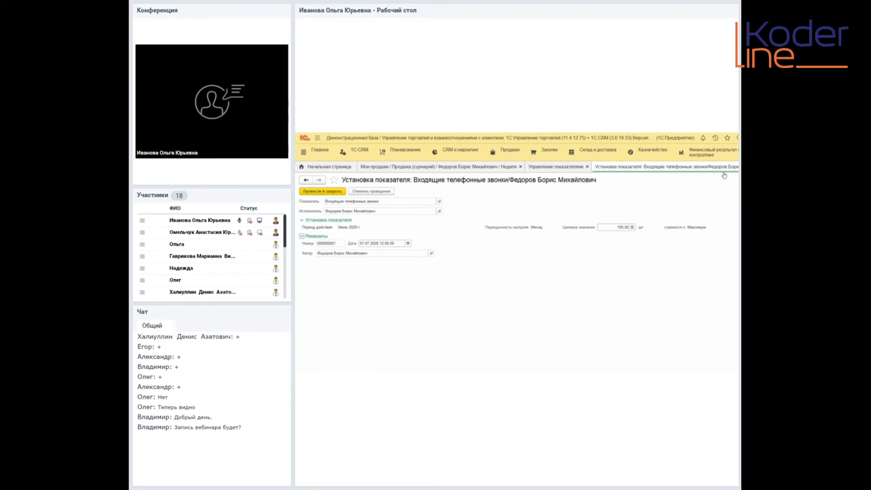
{"action": "middle_click", "coordinate": [678, 162]}
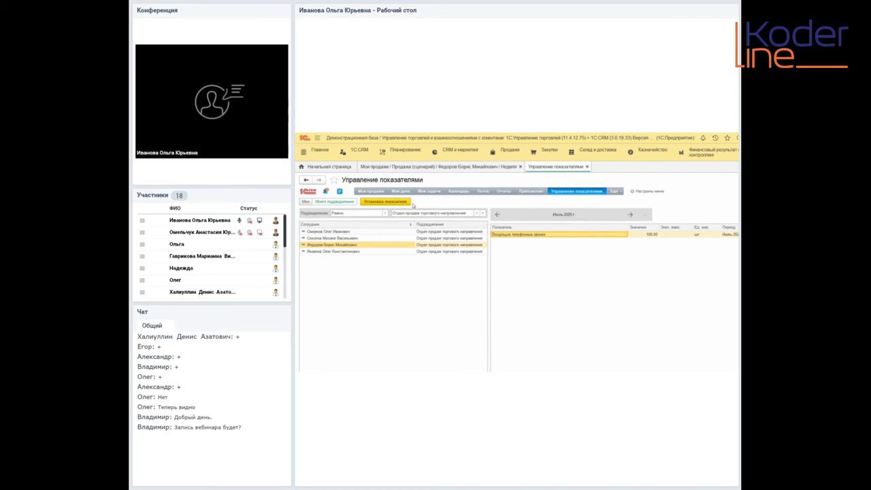
{"action": "left_click", "coordinate": [385, 201]}
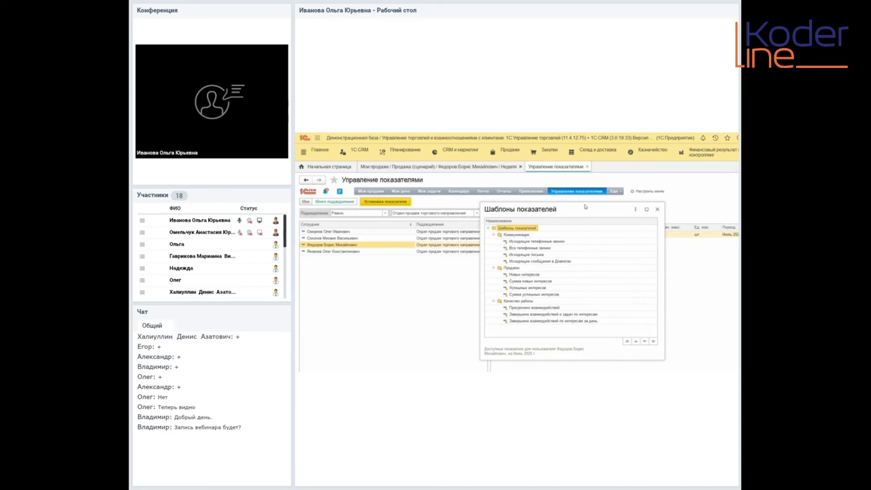
{"action": "key", "text": "Escape"}
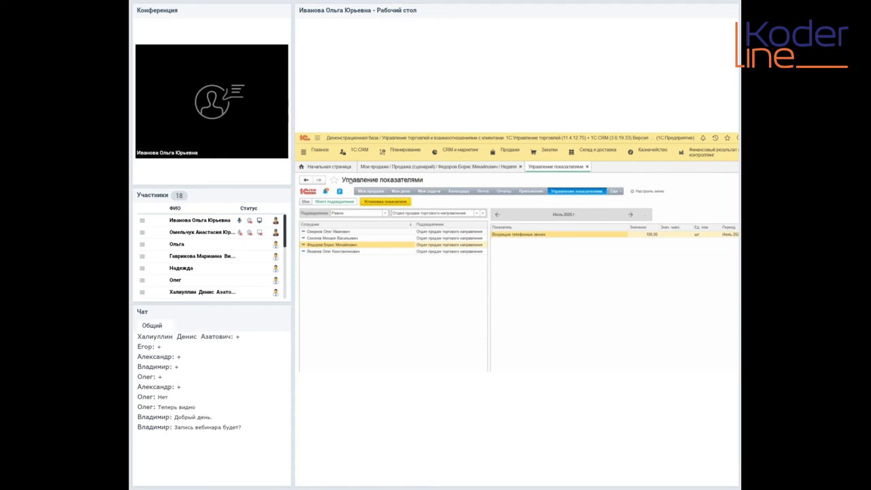
View the desktop's "Мои дела" board, "Мои задачи" list and manager calendar, including the calendar's "Ресурсы" view
{"action": "left_click", "coordinate": [371, 190]}
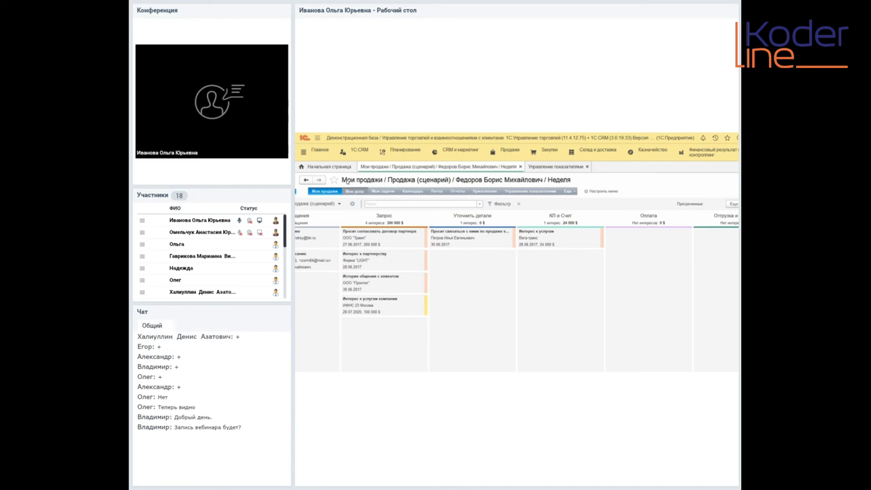
{"action": "left_click", "coordinate": [372, 192]}
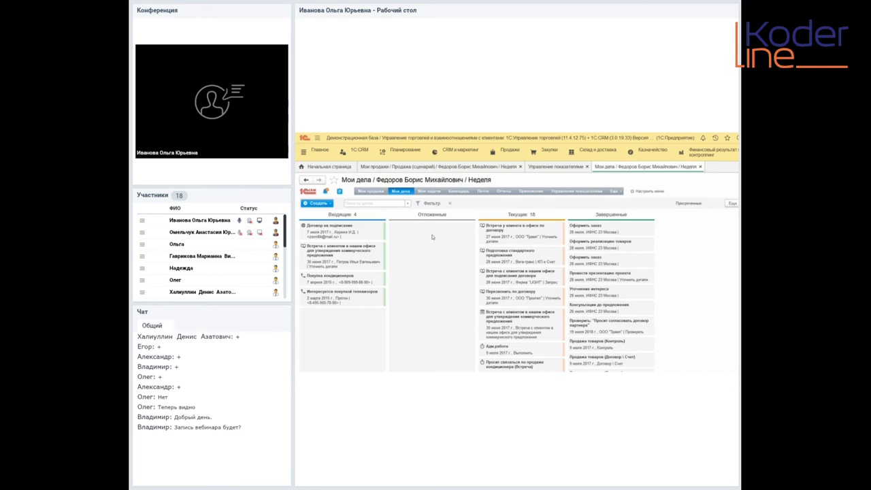
{"action": "left_click", "coordinate": [415, 190]}
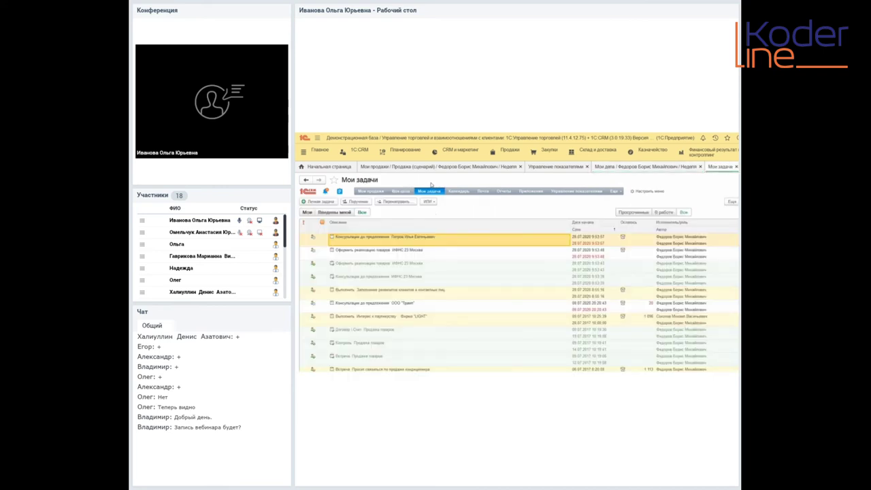
{"action": "left_click", "coordinate": [458, 190]}
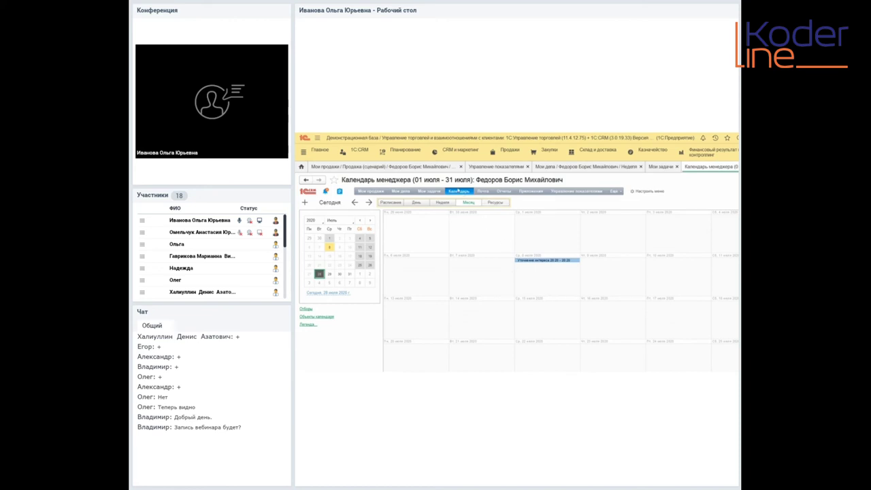
{"action": "left_click", "coordinate": [494, 202]}
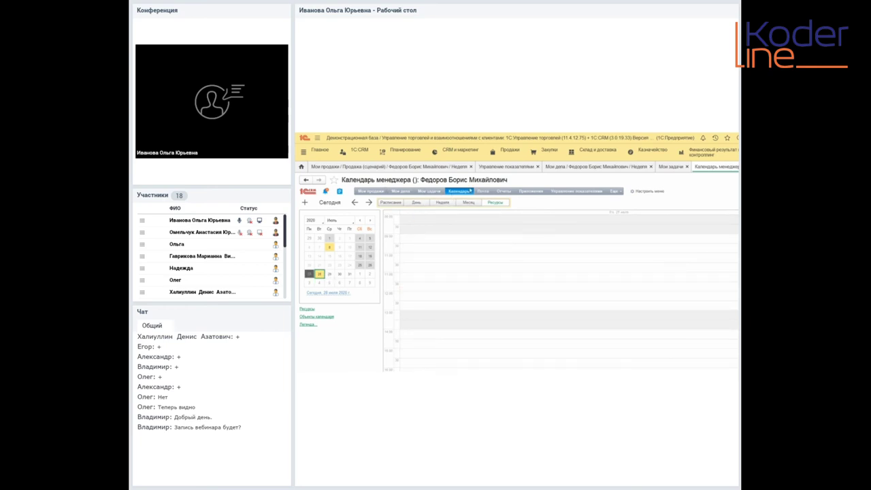
Return to the "Мои продажи" board and look through the functions available in the 1С:CRM section
{"action": "left_click", "coordinate": [388, 169]}
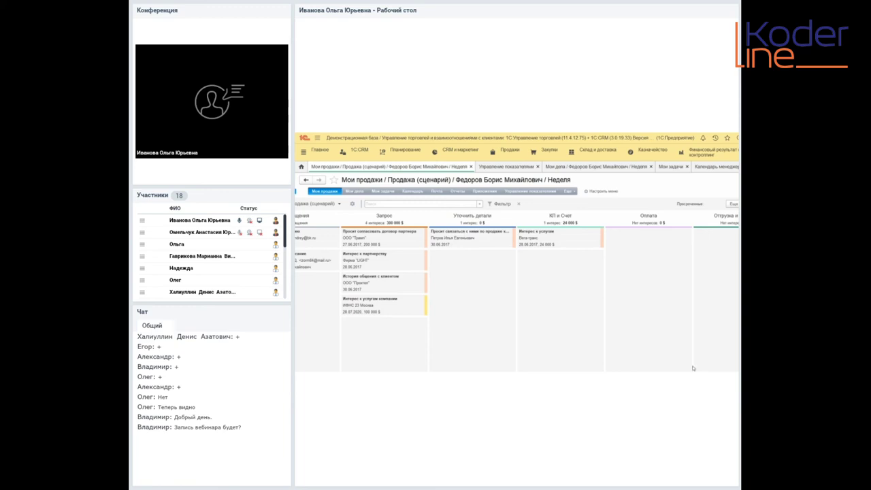
{"action": "left_click", "coordinate": [348, 151]}
{"action": "scroll", "coordinate": [330, 312], "scroll_direction": "down", "scroll_amount": 3}
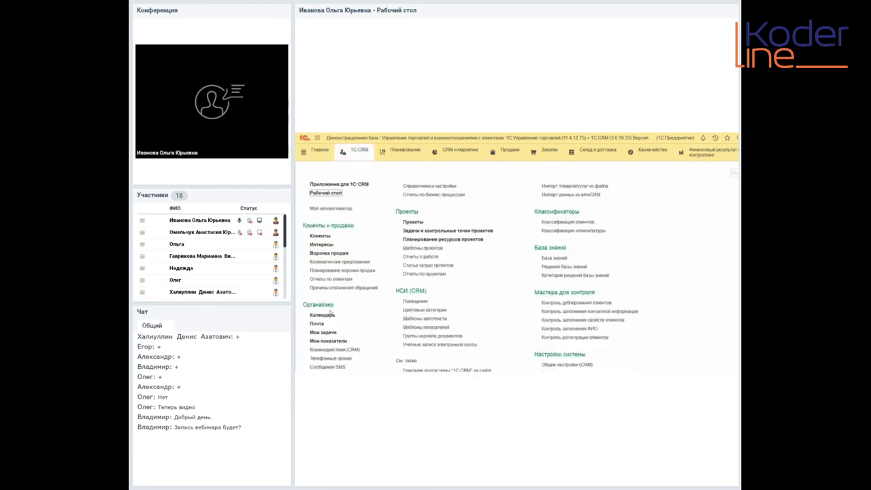
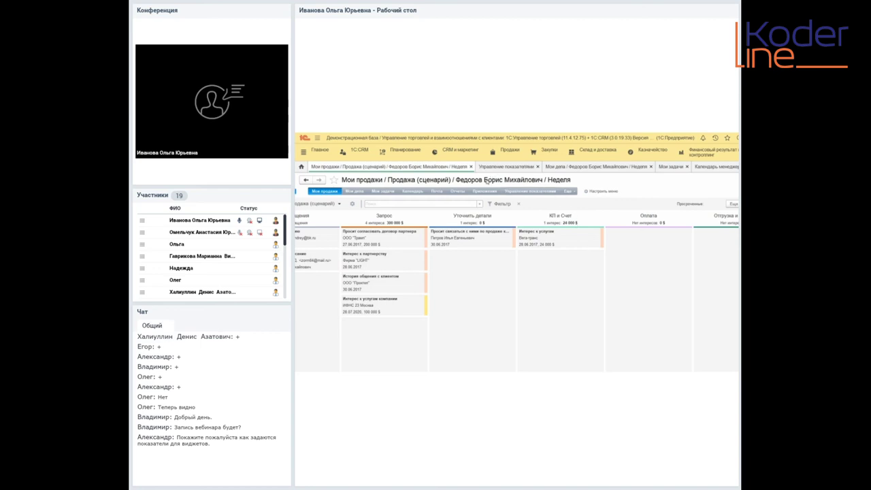
In "Управление показателями", assign the "Новых интересов" indicator with a target value of 25 to the second listed employee and post it
{"action": "left_click", "coordinate": [531, 191]}
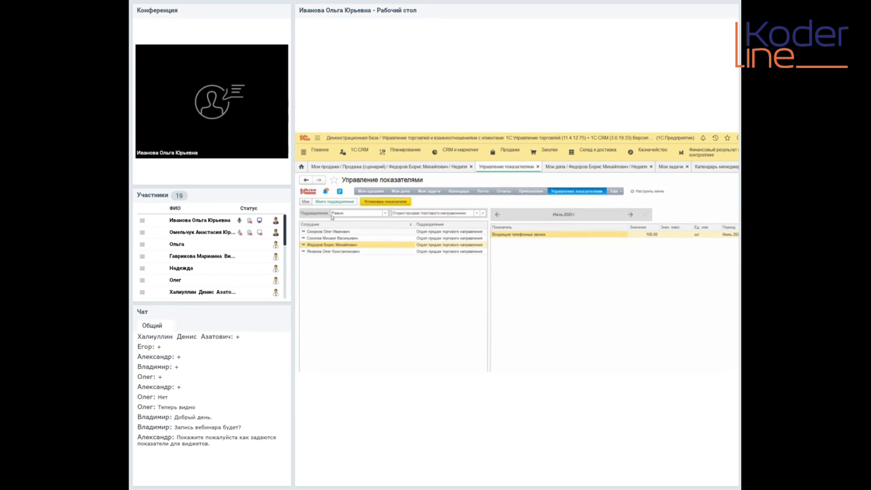
{"action": "key", "text": "Up"}
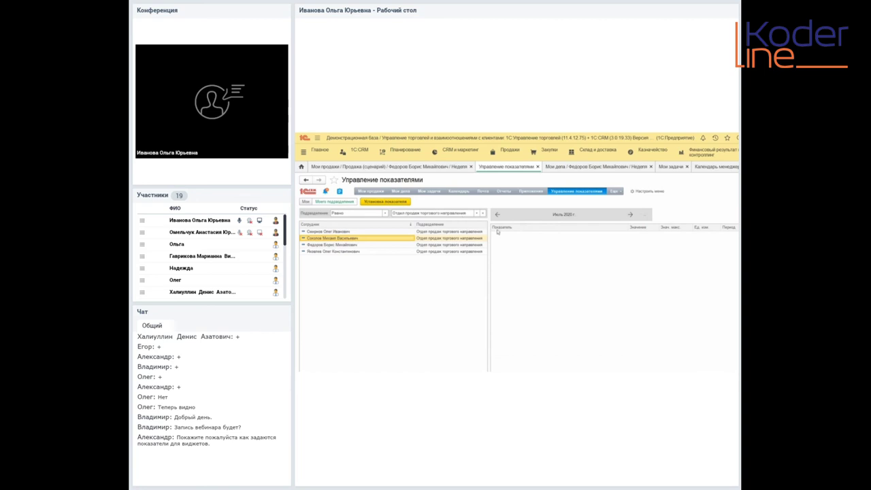
{"action": "left_click", "coordinate": [385, 201]}
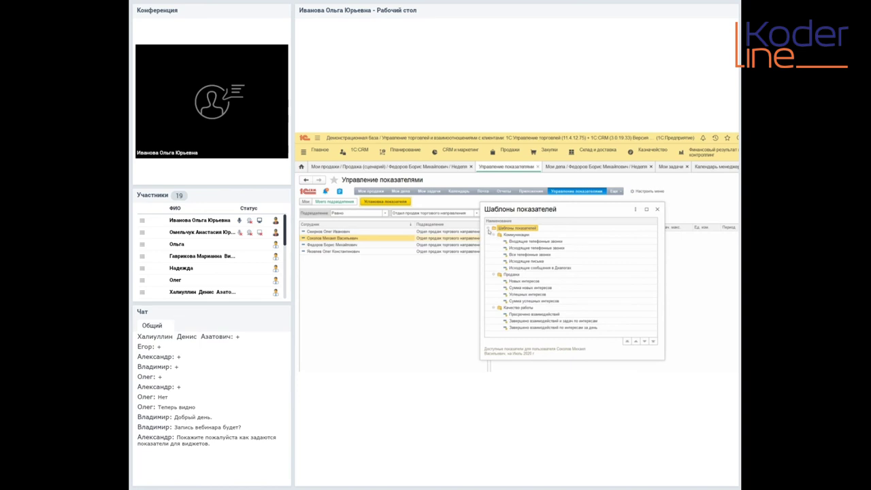
{"action": "double_click", "coordinate": [524, 280]}
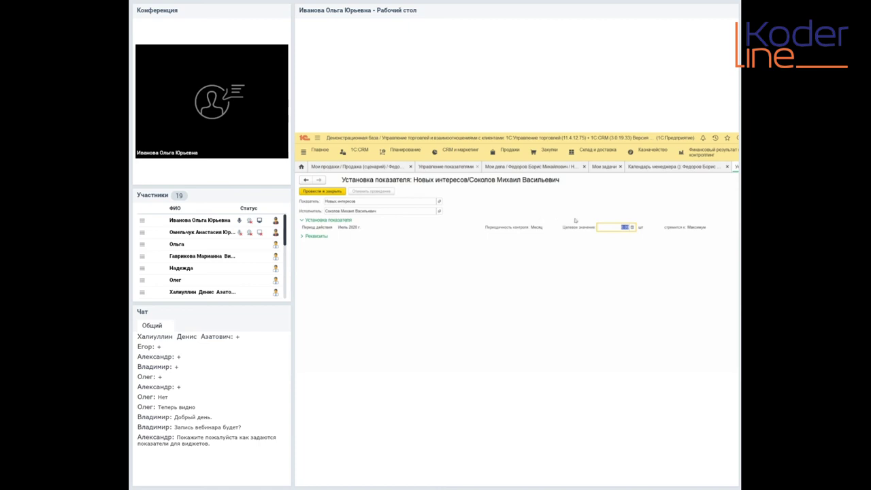
{"action": "type", "text": "25"}
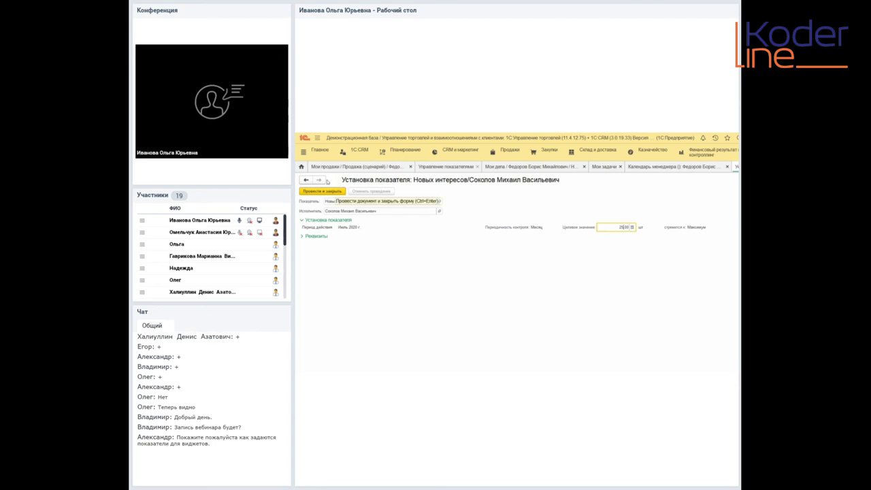
{"action": "left_click", "coordinate": [322, 192]}
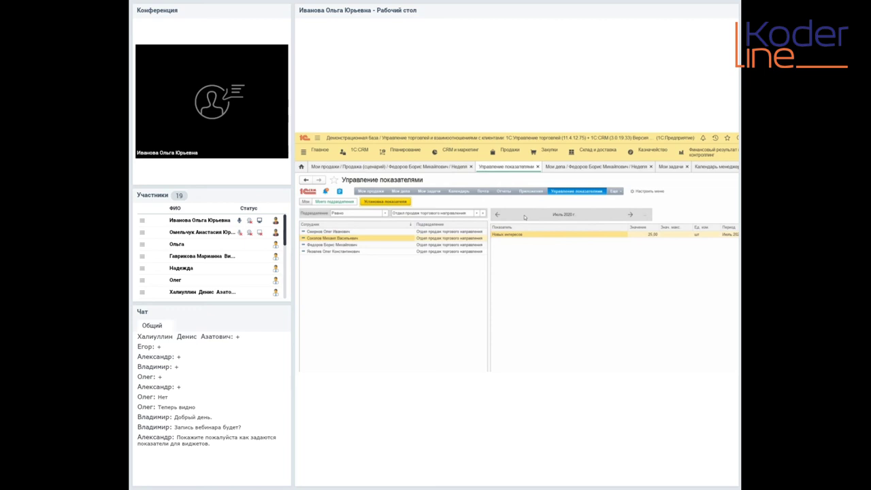
Create a "Новых интересов" indicator setting from the templates for the third employee in the list
{"action": "key", "text": "Down"}
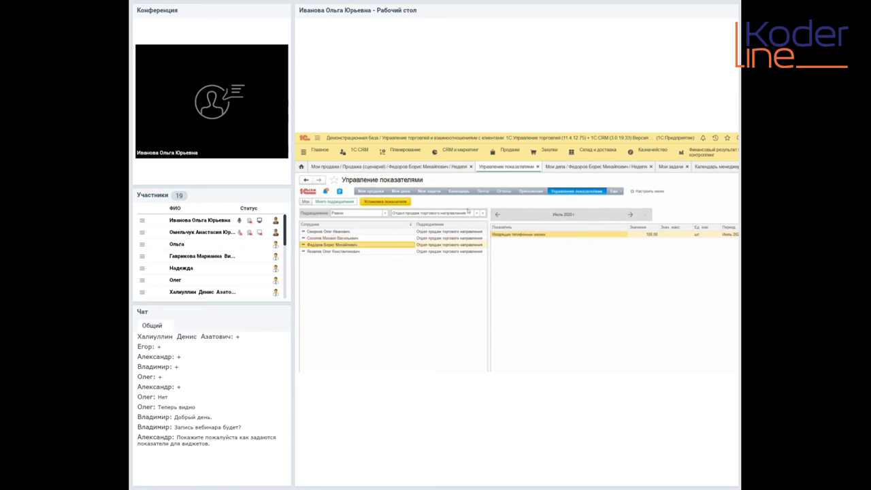
{"action": "left_click", "coordinate": [385, 201]}
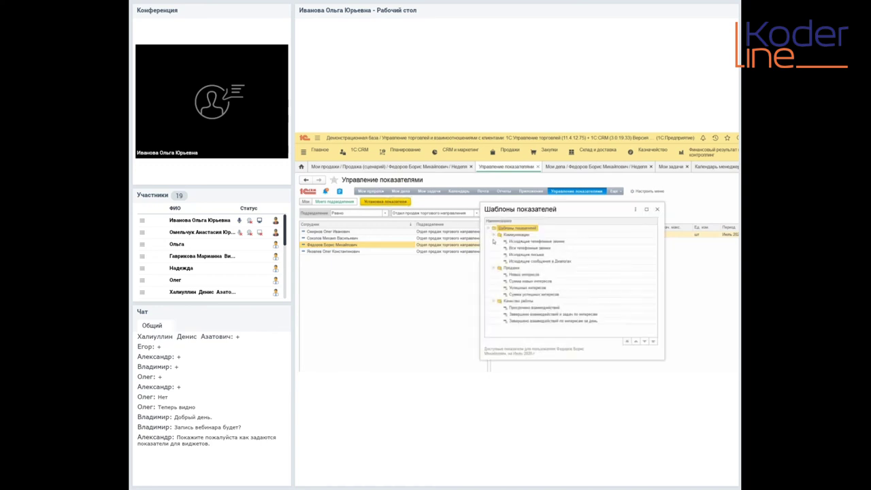
{"action": "key", "text": "Down"}
{"action": "key", "text": "Down"}
{"action": "key", "text": "Down"}
{"action": "key", "text": "Down"}
{"action": "key", "text": "Down"}
{"action": "key", "text": "Down"}
{"action": "key", "text": "Down"}
{"action": "key", "text": "Return"}
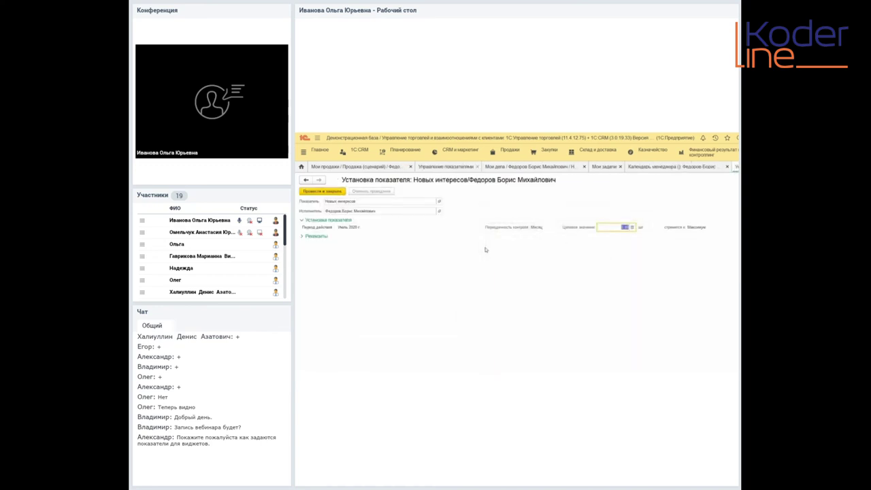
Set the indicator's target value to 25, check the date under "Реквизиты" without changing it, and post and close the setting
{"action": "type", "text": "25"}
{"action": "left_click", "coordinate": [315, 235]}
{"action": "key", "text": "F4"}
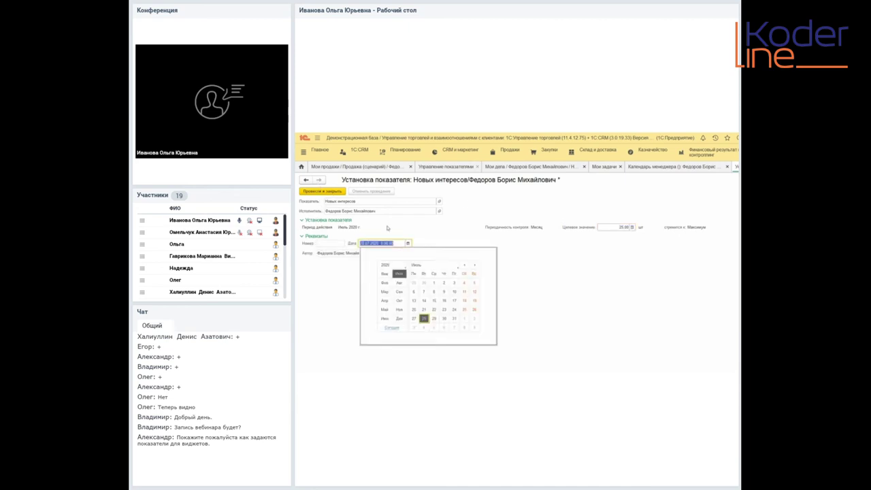
{"action": "key", "text": "Escape"}
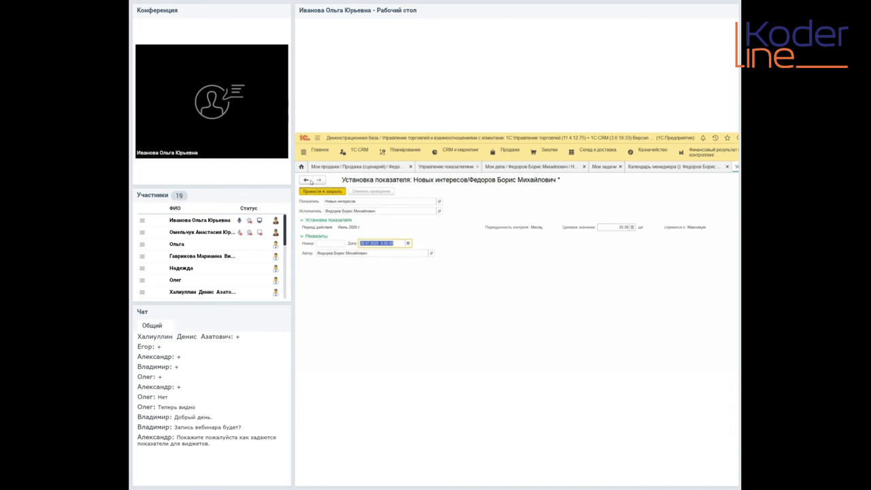
{"action": "left_click", "coordinate": [307, 180]}
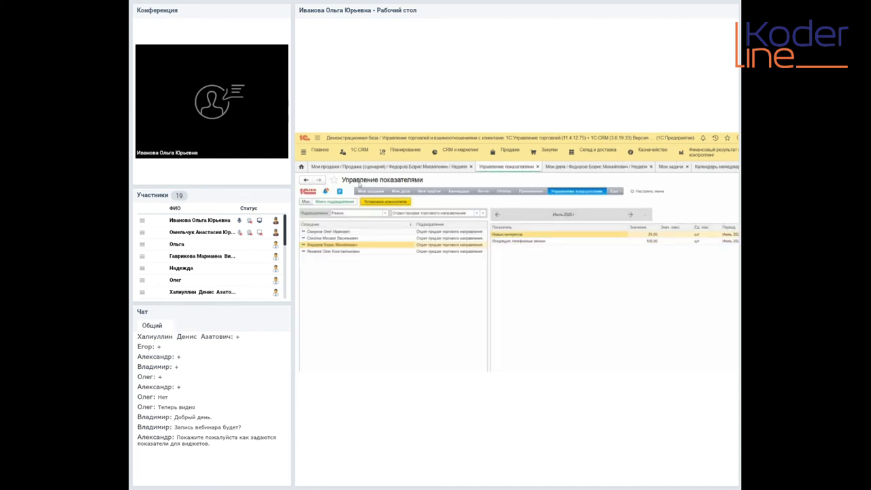
Add the "Новых интересов, шт" widget to the "Мои продажи" board and open its "Реестр интересов клиентов" breakdown
{"action": "left_click", "coordinate": [391, 166]}
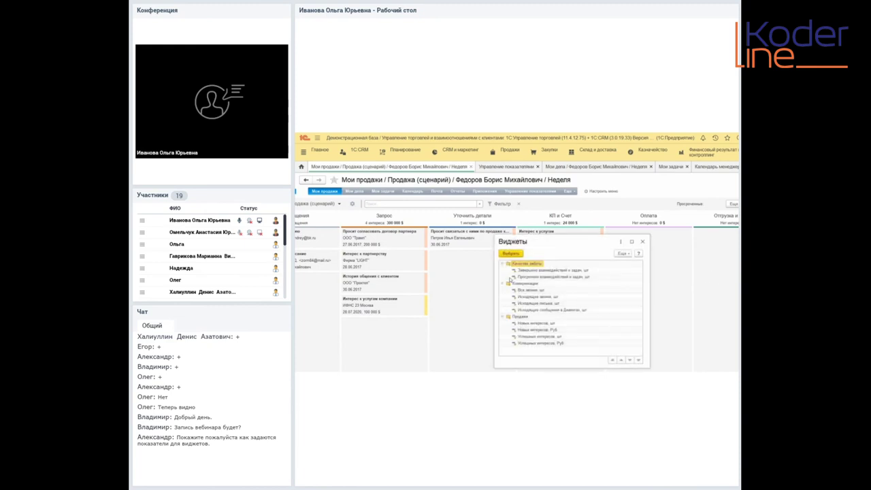
{"action": "double_click", "coordinate": [536, 322]}
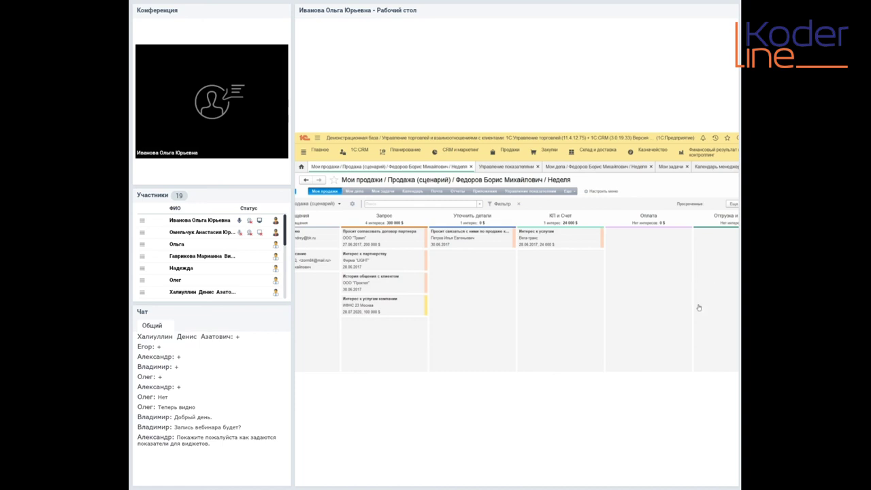
{"action": "left_click", "coordinate": [699, 308]}
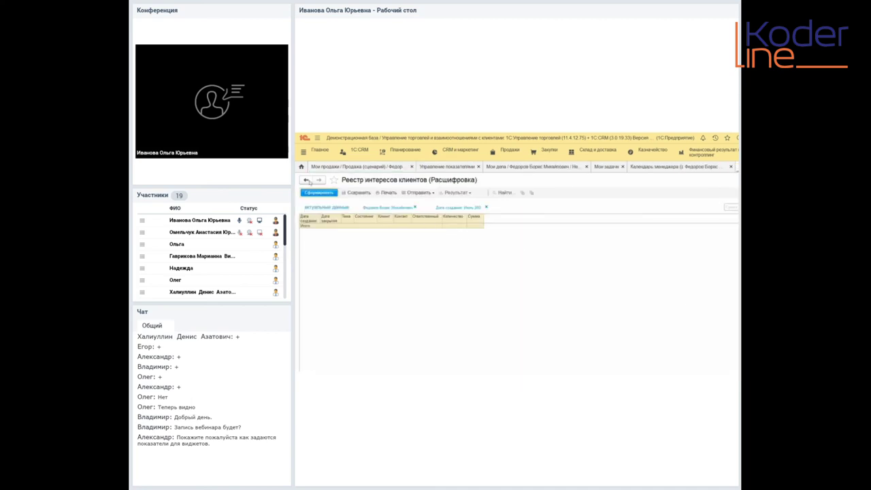
Close the interest register, examine the "Взаимодействия и задачи по интересам" breakdown, and return to the "Мои продажи" board
{"action": "left_click", "coordinate": [735, 171]}
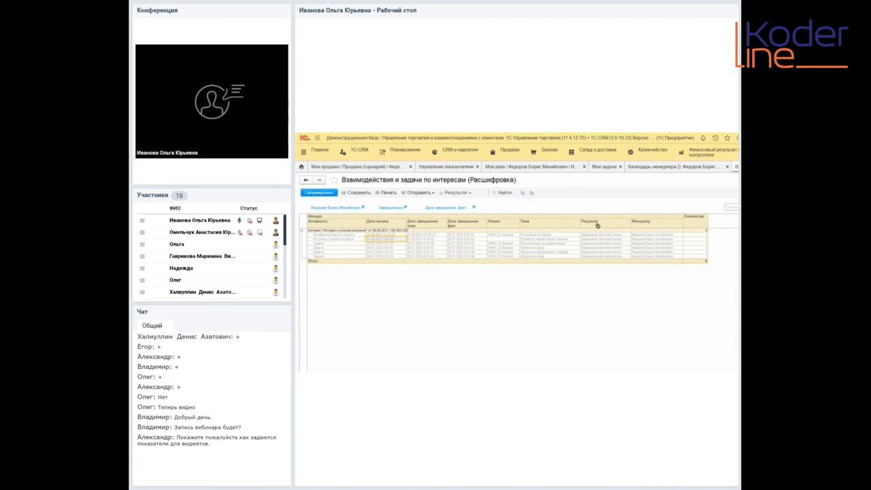
{"action": "left_click", "coordinate": [733, 167]}
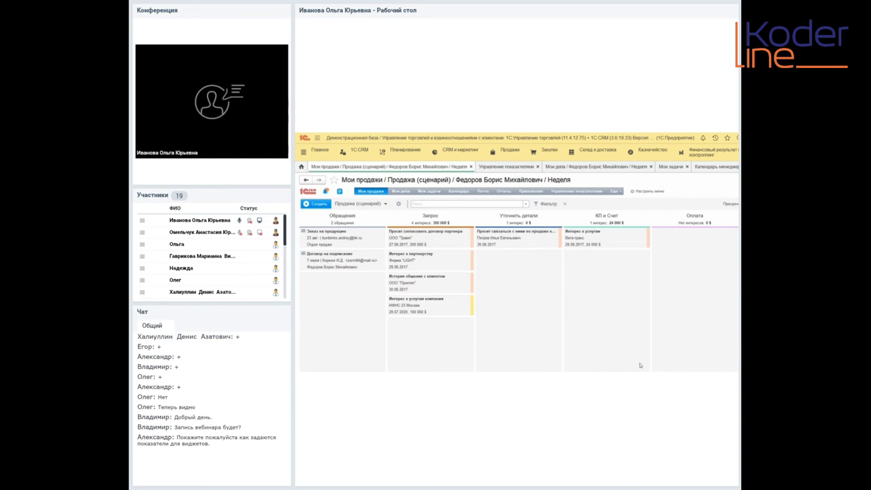
{"action": "scroll", "coordinate": [682, 355], "scroll_direction": "right", "scroll_amount": 2}
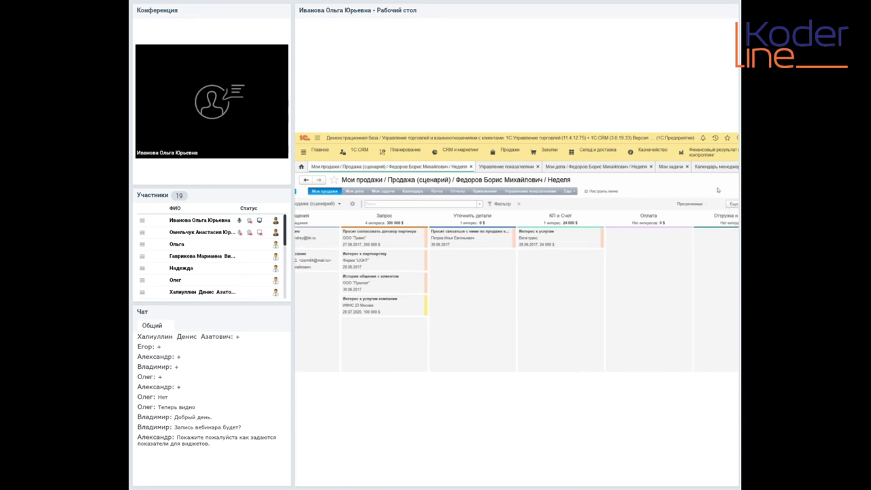